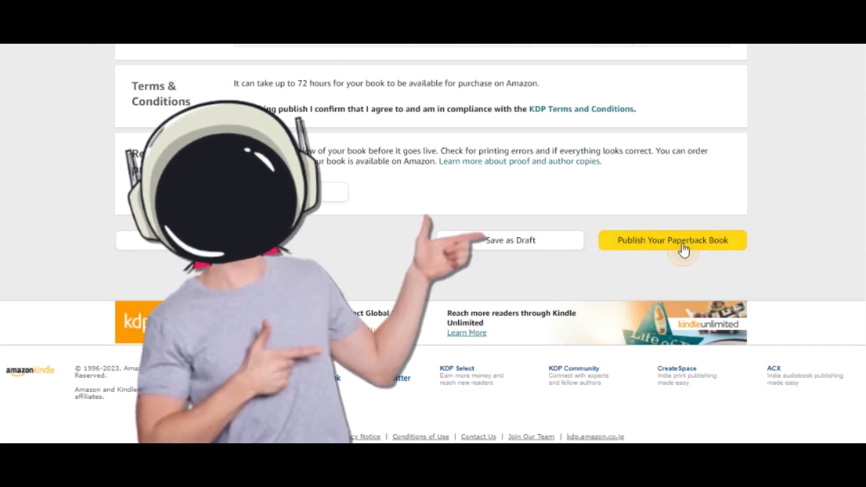
Publish the paperback book from the bottom of the KDP Pricing page.
{"action": "left_click", "coordinate": [685, 250]}
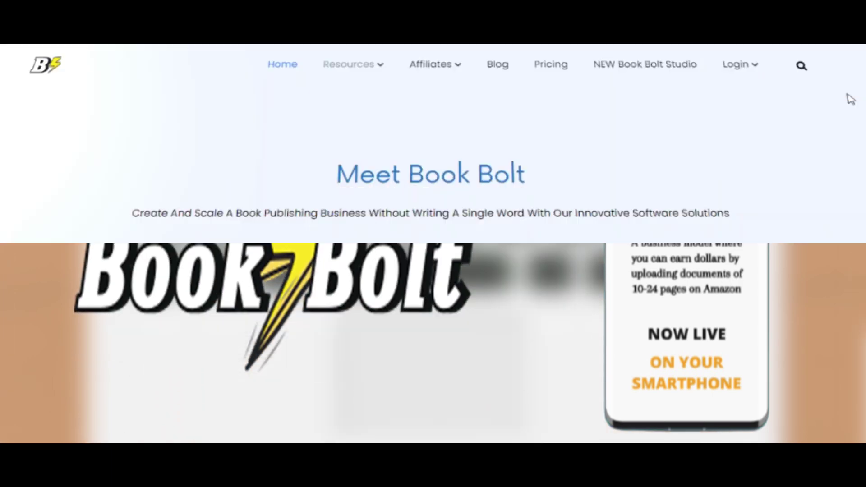
Scroll down through the Book Bolt home page and its tutorials listing.
{"action": "scroll", "coordinate": [847, 93], "scroll_direction": "down", "scroll_amount": 15}
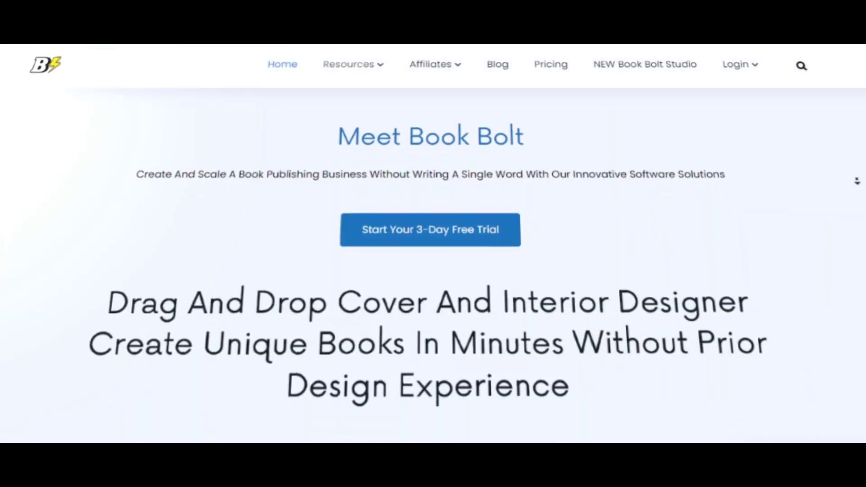
{"action": "scroll", "coordinate": [857, 185], "scroll_direction": "down", "scroll_amount": 20}
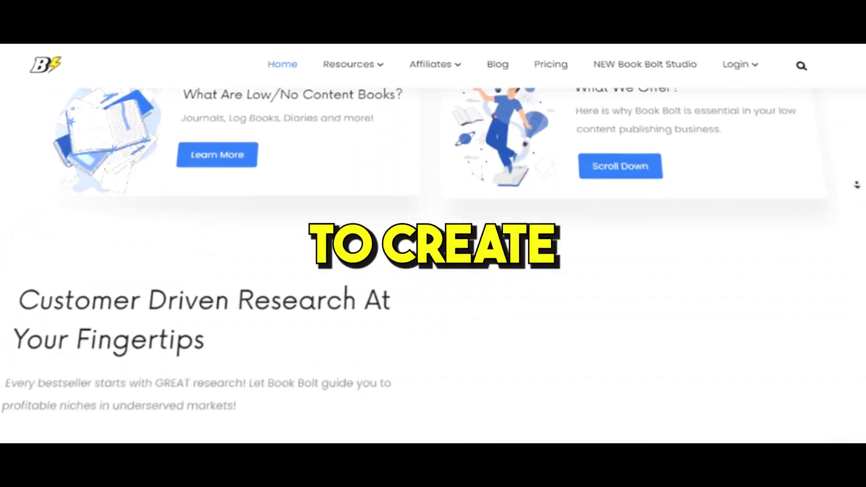
{"action": "scroll", "coordinate": [857, 185], "scroll_direction": "down", "scroll_amount": 6}
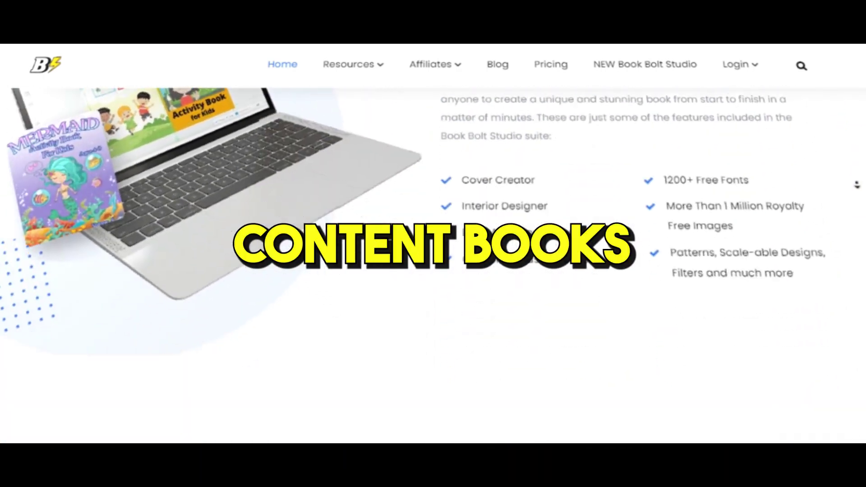
{"action": "scroll", "coordinate": [857, 185], "scroll_direction": "down", "scroll_amount": 7}
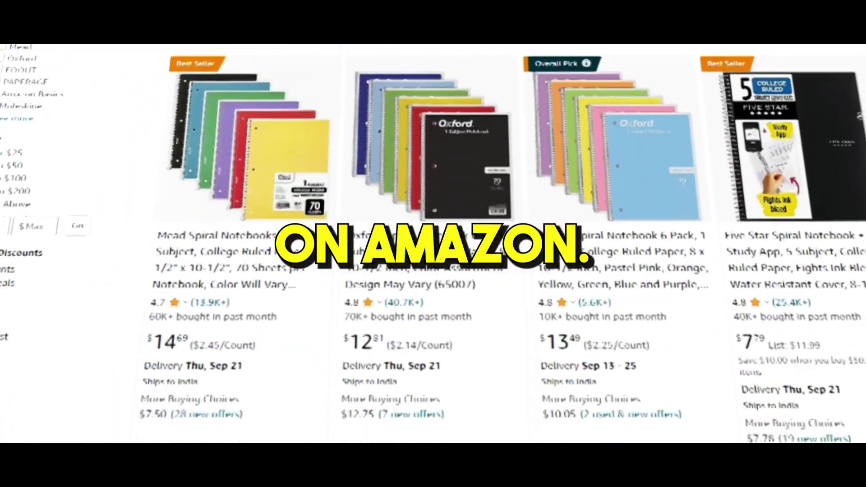
{"action": "scroll", "coordinate": [860, 115], "scroll_direction": "down", "scroll_amount": 15}
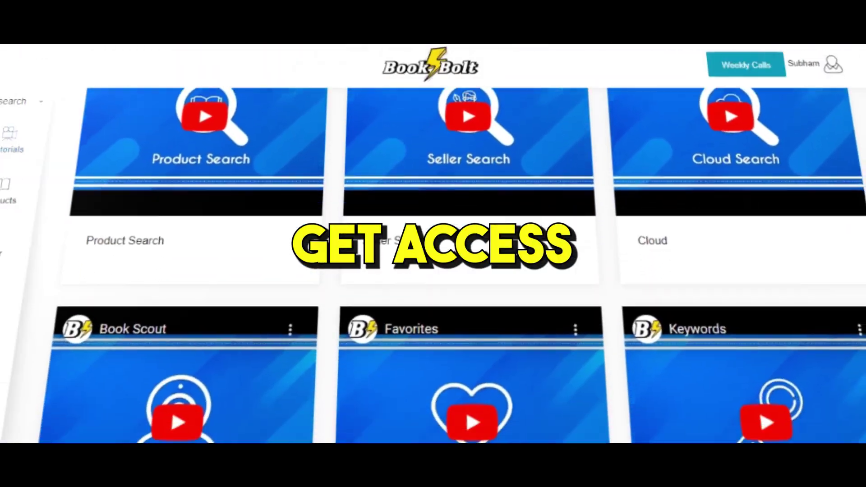
{"action": "scroll", "coordinate": [452, 266], "scroll_direction": "down", "scroll_amount": 7}
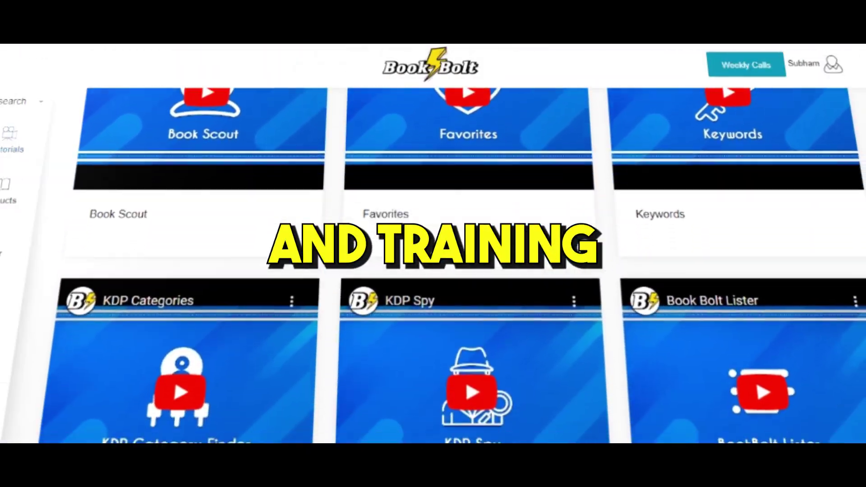
{"action": "scroll", "coordinate": [451, 266], "scroll_direction": "down", "scroll_amount": 7}
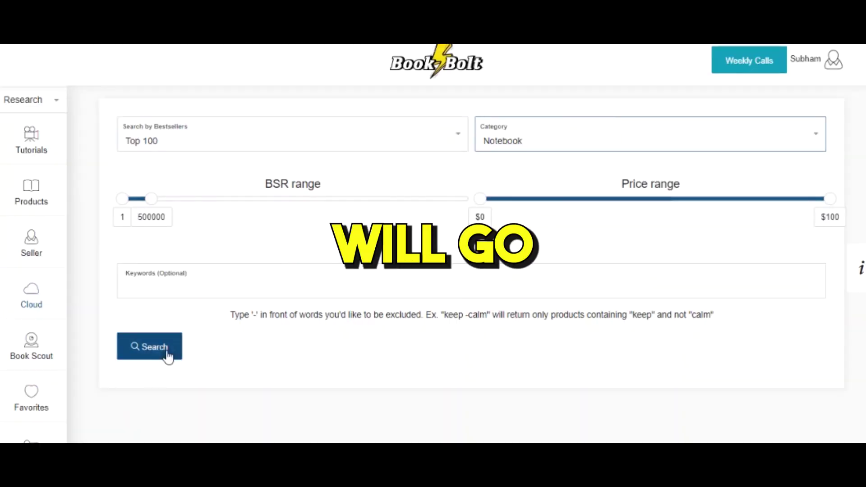
Run the Top 100 Notebook bestseller search in Cloud research.
{"action": "left_click", "coordinate": [211, 290]}
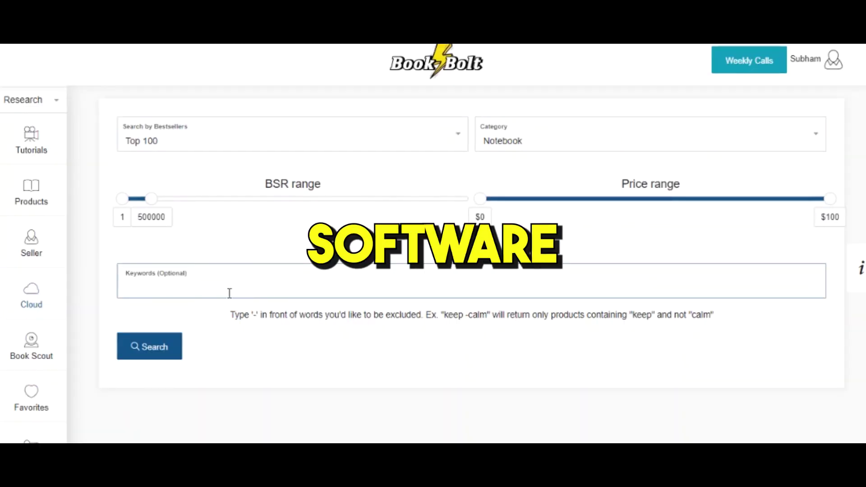
{"action": "left_click", "coordinate": [153, 356]}
{"action": "scroll", "coordinate": [350, 283], "scroll_direction": "down", "scroll_amount": 15}
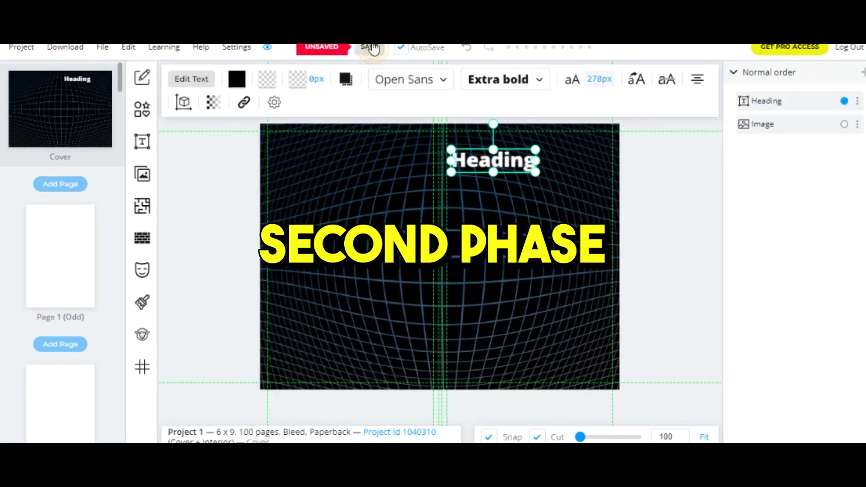
Save the cover and add a 'Graph Paper' text layer placed under 'With'.
{"action": "left_click", "coordinate": [372, 49]}
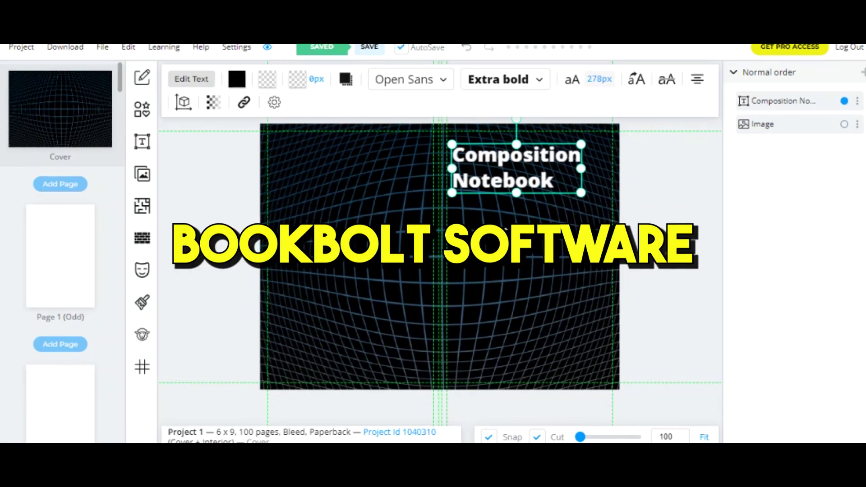
{"action": "left_click", "coordinate": [142, 141]}
{"action": "left_click", "coordinate": [228, 81]}
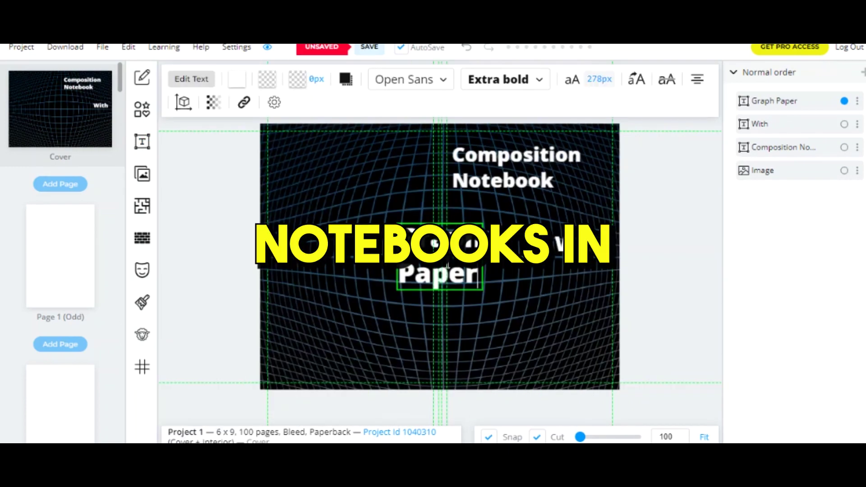
{"action": "left_click_drag", "start_coordinate": [448, 265], "coordinate": [493, 303]}
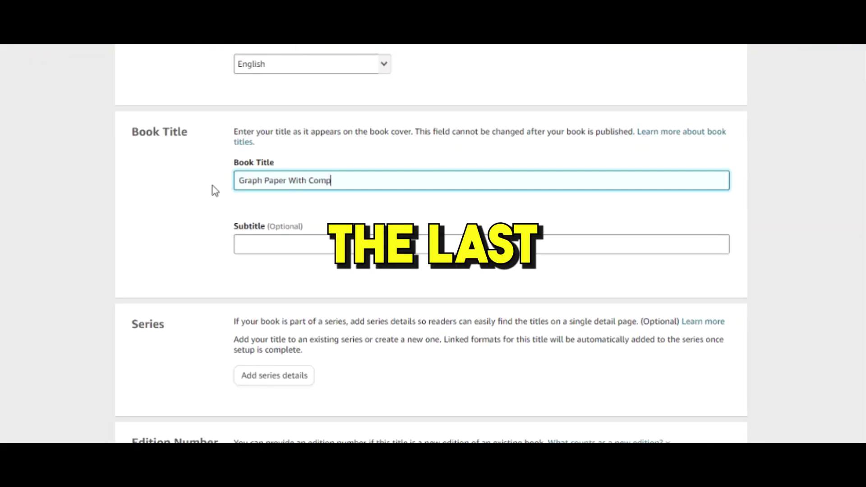
Finish the subtitle and enter the author's first and last name.
{"action": "type", "text": "Enter p"}
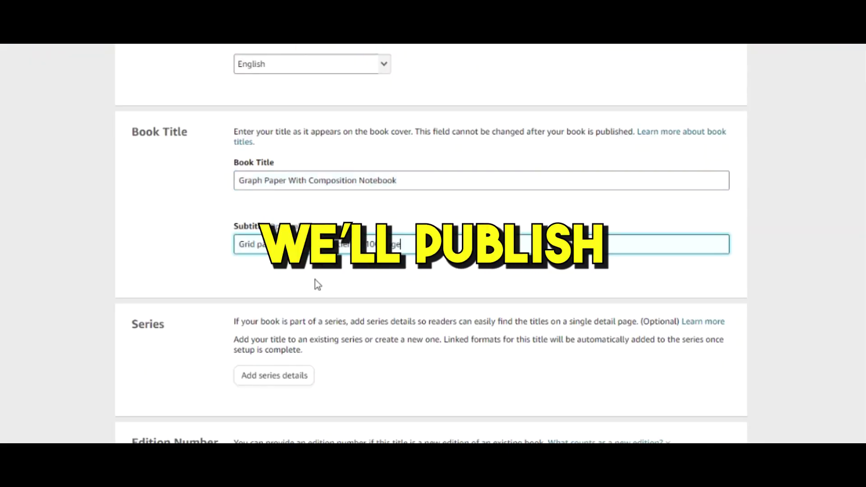
{"action": "scroll", "coordinate": [271, 226], "scroll_direction": "down", "scroll_amount": 5}
{"action": "scroll", "coordinate": [307, 162], "scroll_direction": "down", "scroll_amount": 5}
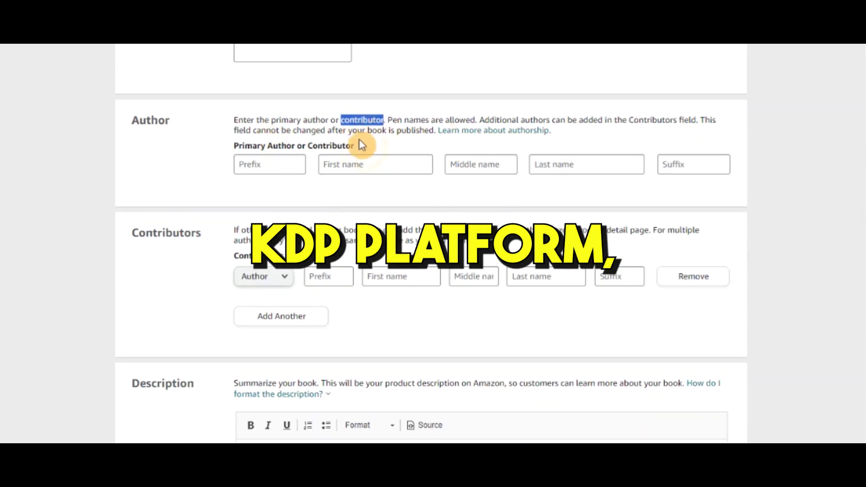
{"action": "left_click", "coordinate": [354, 167]}
{"action": "type", "text": "Example"}
{"action": "left_click", "coordinate": [586, 164]}
{"action": "type", "text": "Name"}
Open the category selection and expand the list of categories.
{"action": "scroll", "coordinate": [477, 148], "scroll_direction": "down", "scroll_amount": 2}
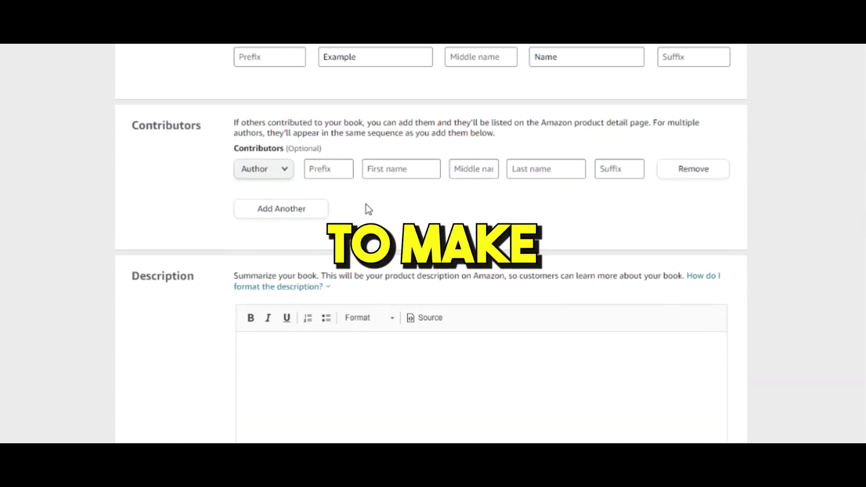
{"action": "scroll", "coordinate": [271, 181], "scroll_direction": "down", "scroll_amount": 20}
{"action": "left_click", "coordinate": [276, 128]}
{"action": "left_click", "coordinate": [253, 235]}
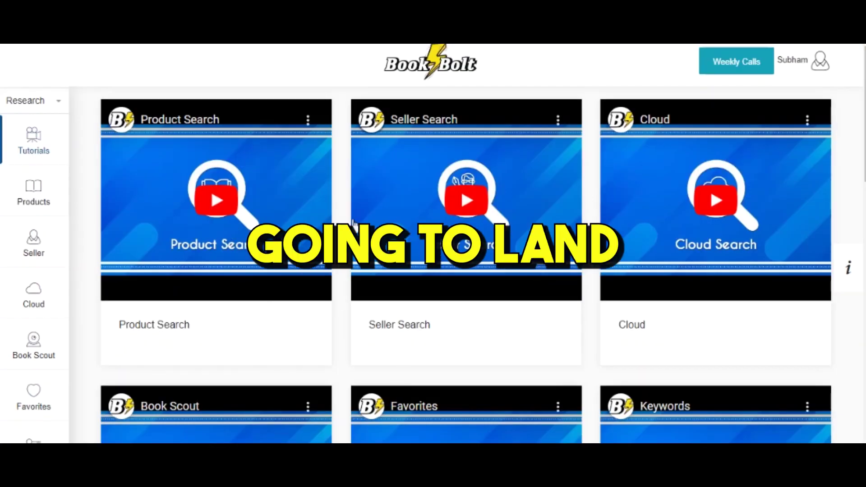
{"action": "scroll", "coordinate": [708, 271], "scroll_direction": "down", "scroll_amount": 7}
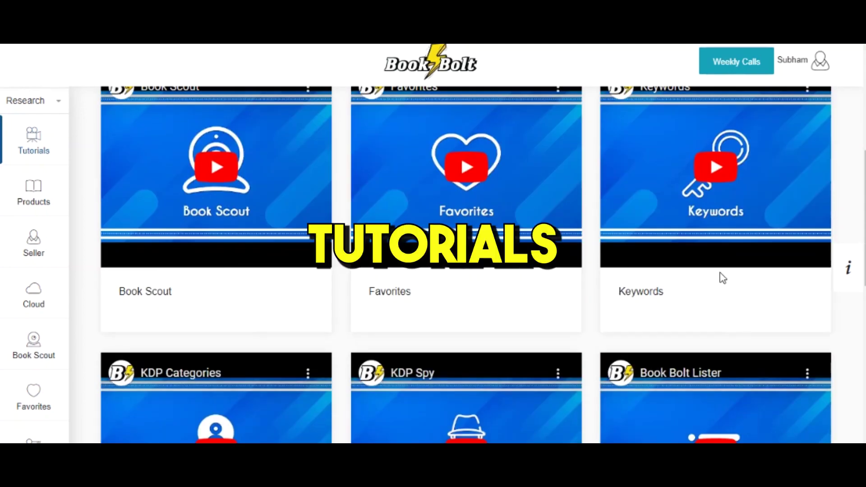
{"action": "scroll", "coordinate": [722, 279], "scroll_direction": "down", "scroll_amount": 7}
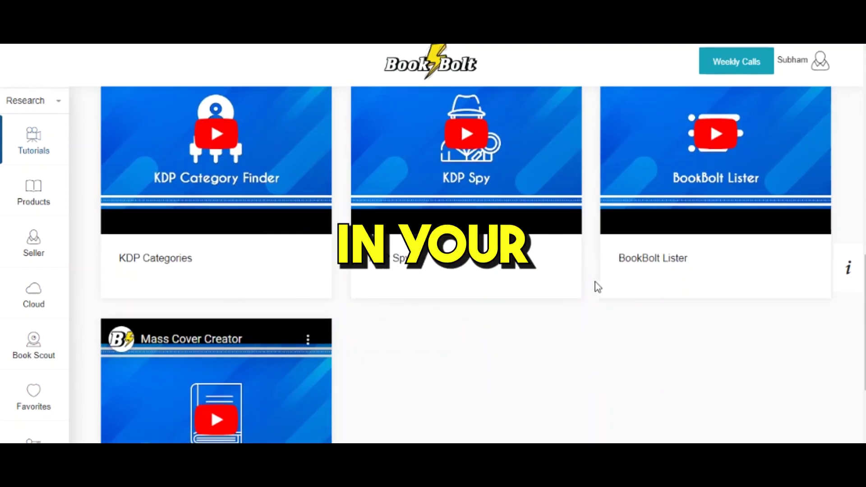
{"action": "scroll", "coordinate": [470, 344], "scroll_direction": "up", "scroll_amount": 10}
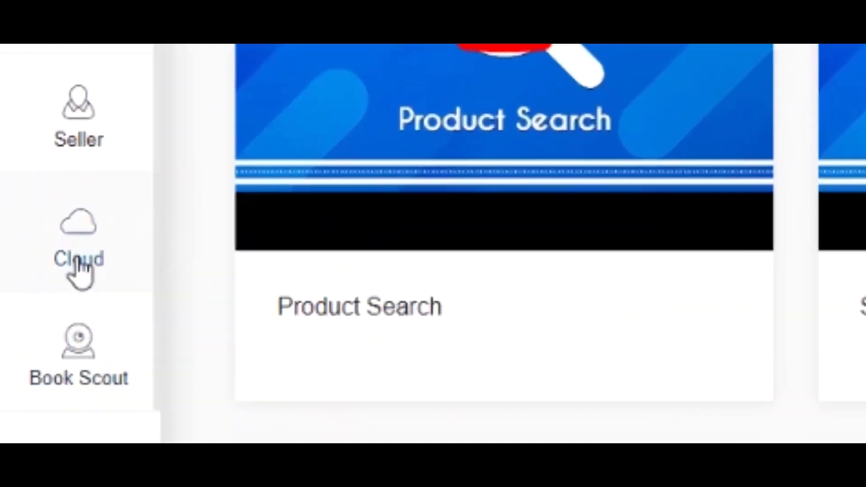
{"action": "left_click", "coordinate": [77, 266]}
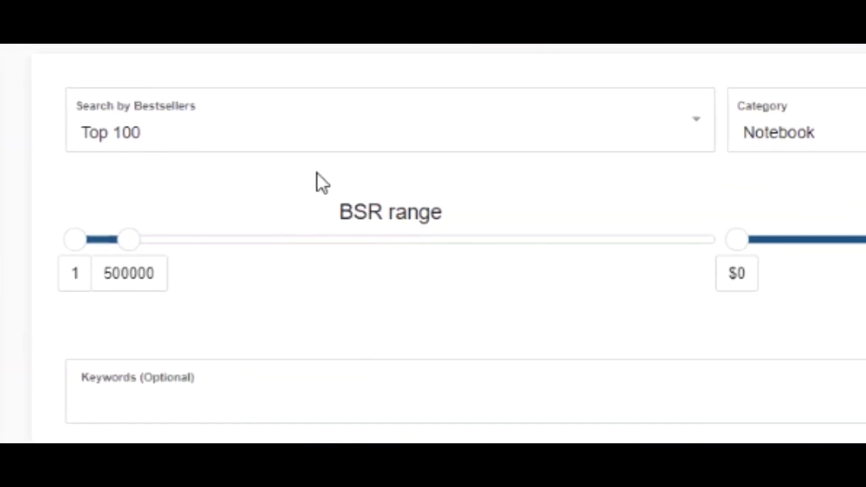
{"action": "left_click", "coordinate": [744, 101]}
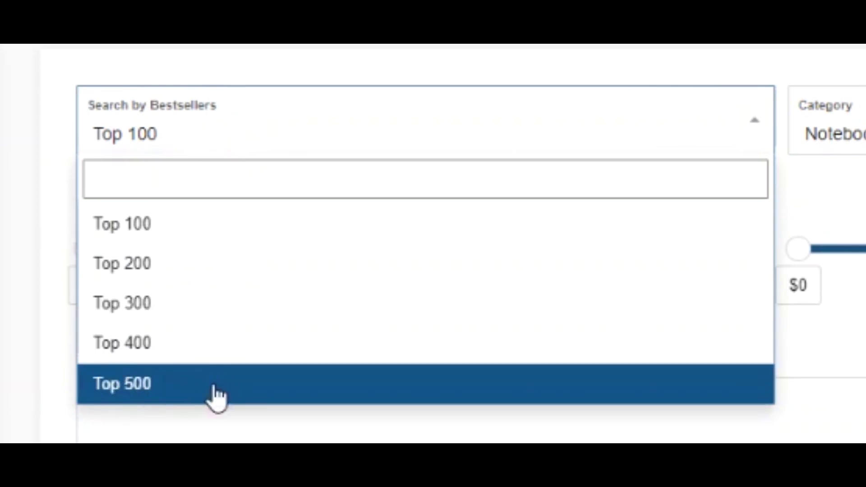
{"action": "left_click", "coordinate": [176, 223]}
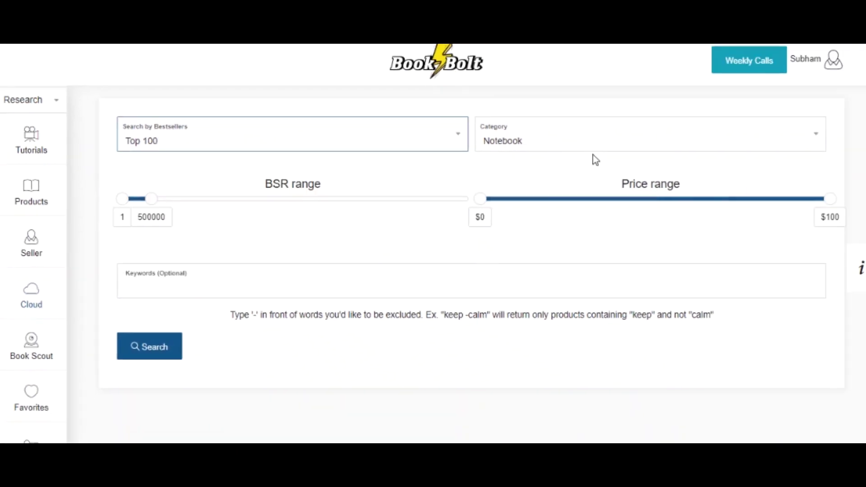
{"action": "left_click", "coordinate": [592, 143]}
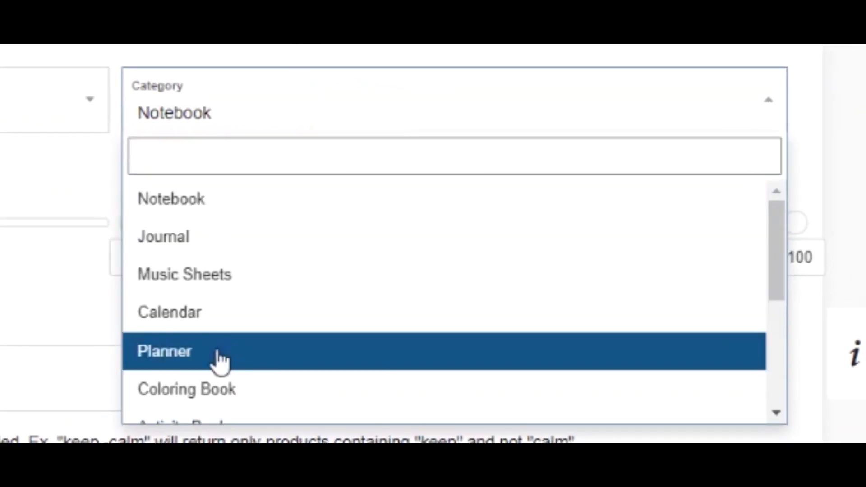
{"action": "scroll", "coordinate": [240, 377], "scroll_direction": "down", "scroll_amount": 6}
{"action": "scroll", "coordinate": [183, 373], "scroll_direction": "up", "scroll_amount": 6}
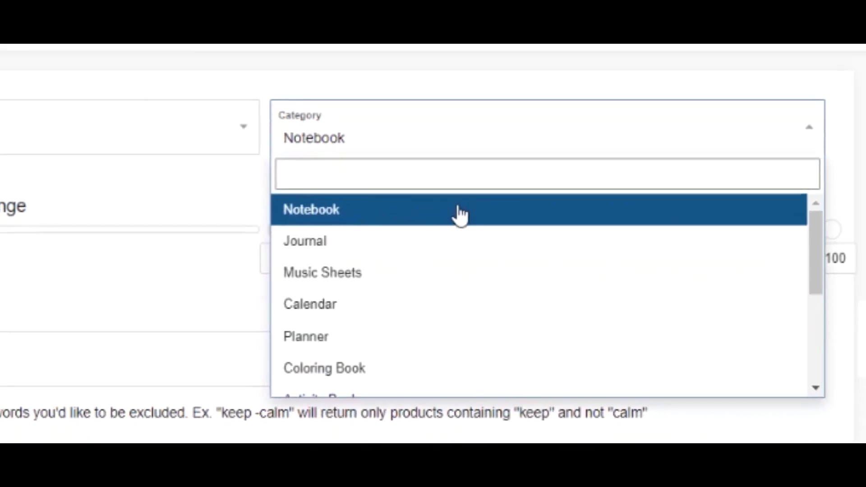
{"action": "left_click", "coordinate": [460, 211]}
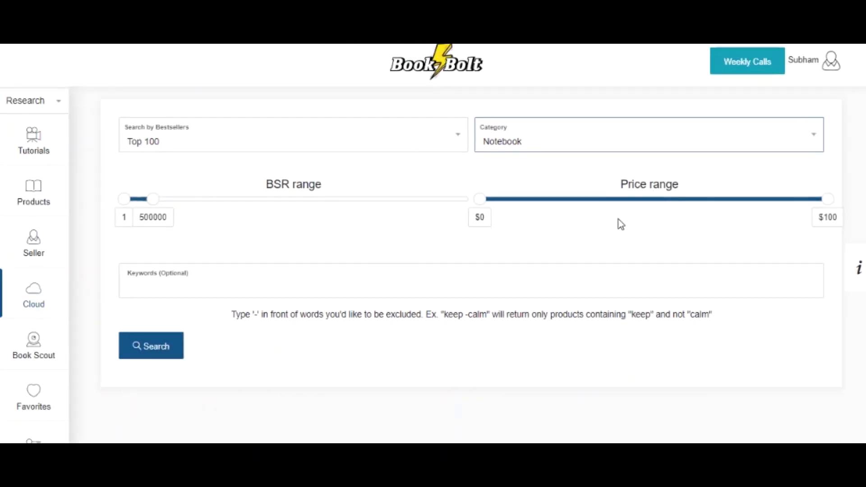
{"action": "left_click", "coordinate": [260, 263]}
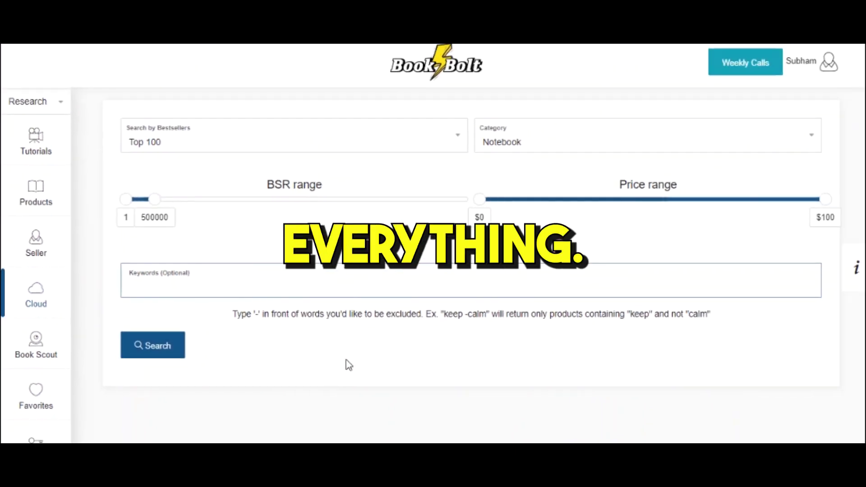
{"action": "left_click", "coordinate": [158, 355]}
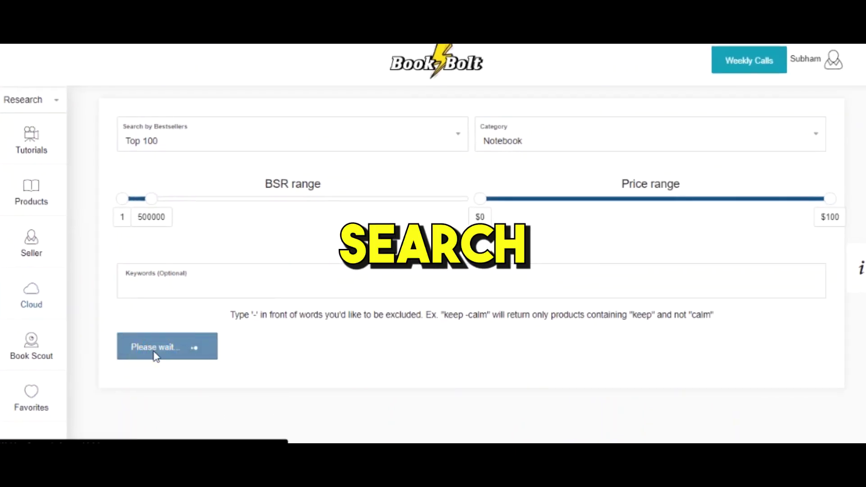
{"action": "scroll", "coordinate": [336, 296], "scroll_direction": "down", "scroll_amount": 5}
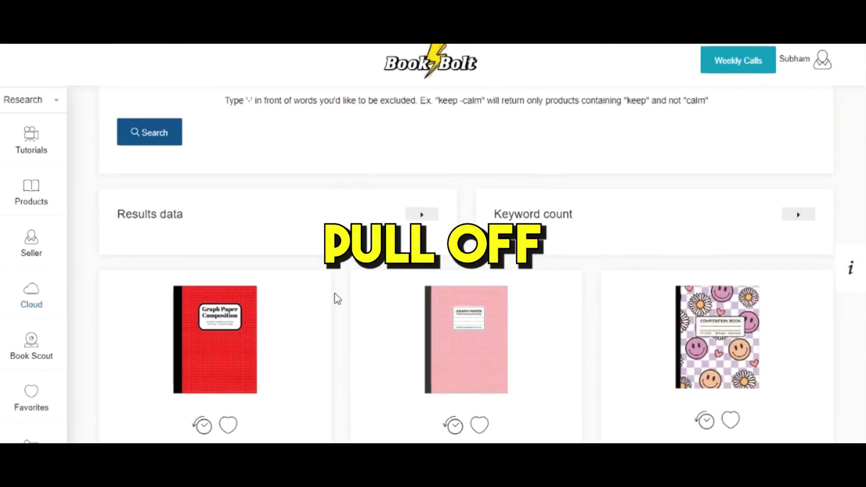
{"action": "scroll", "coordinate": [337, 297], "scroll_direction": "down", "scroll_amount": 5}
{"action": "scroll", "coordinate": [355, 224], "scroll_direction": "down", "scroll_amount": 10}
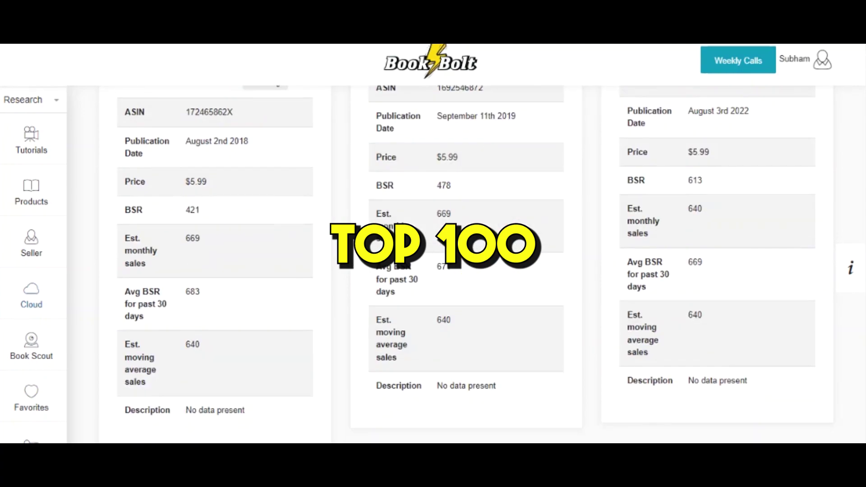
{"action": "scroll", "coordinate": [355, 225], "scroll_direction": "down", "scroll_amount": 10}
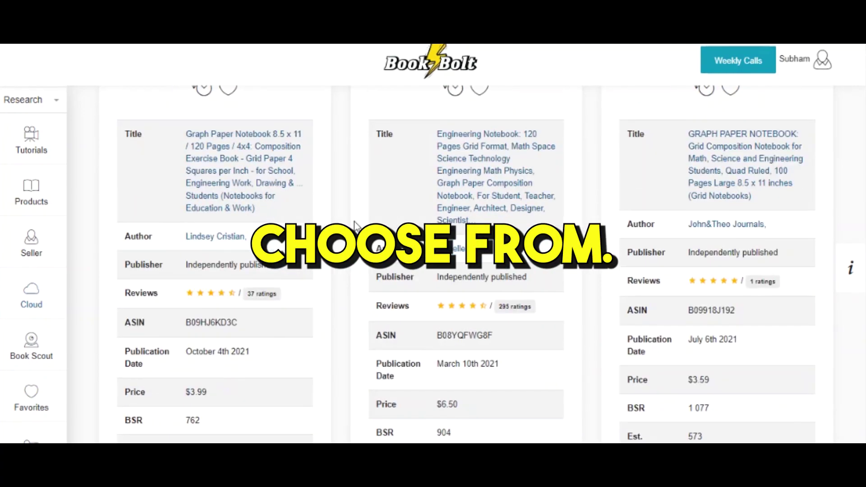
{"action": "scroll", "coordinate": [355, 224], "scroll_direction": "down", "scroll_amount": 8}
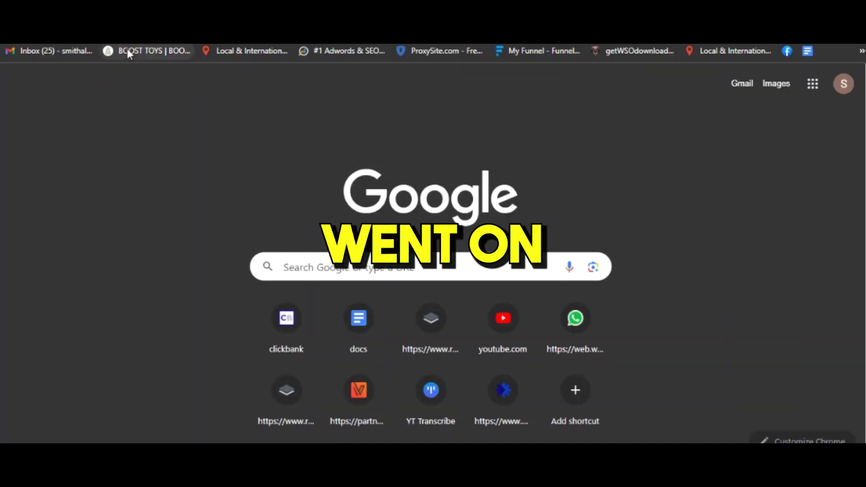
Go to trends.google.com and review interest in 'composition notebook with graph paper', including by region.
{"action": "left_click", "coordinate": [126, 48]}
{"action": "type", "text": "t"}
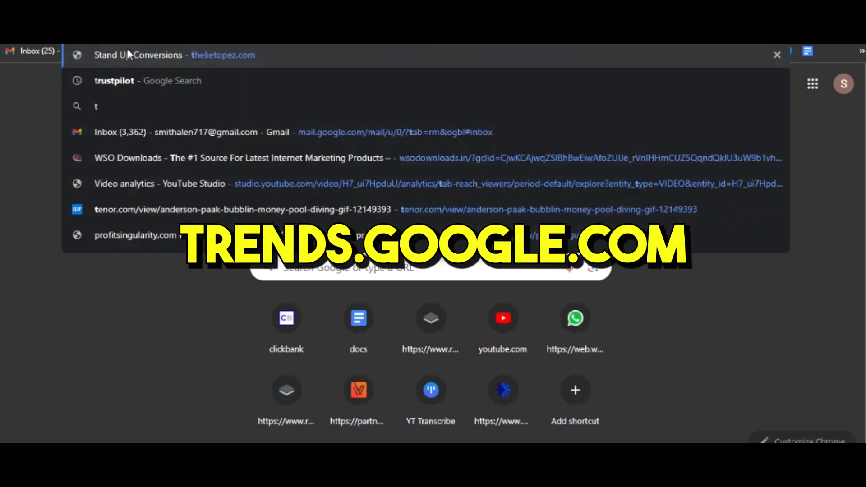
{"action": "type", "text": "rends.google.com"}
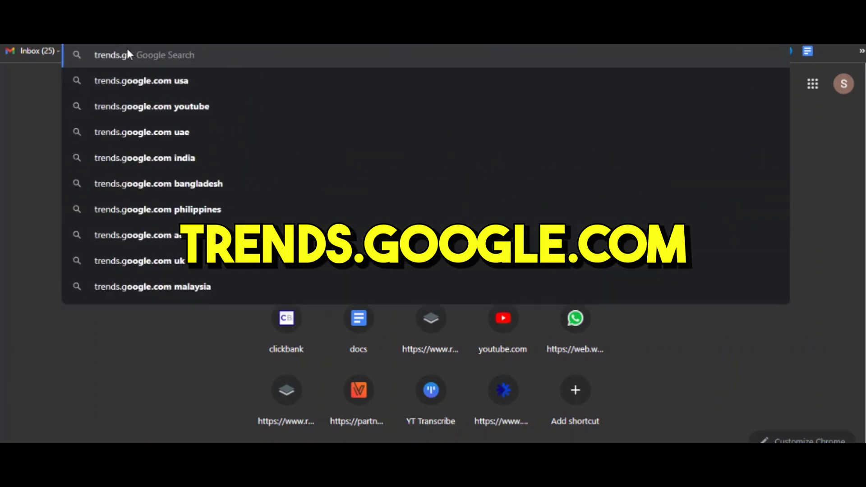
{"action": "key", "text": "Return"}
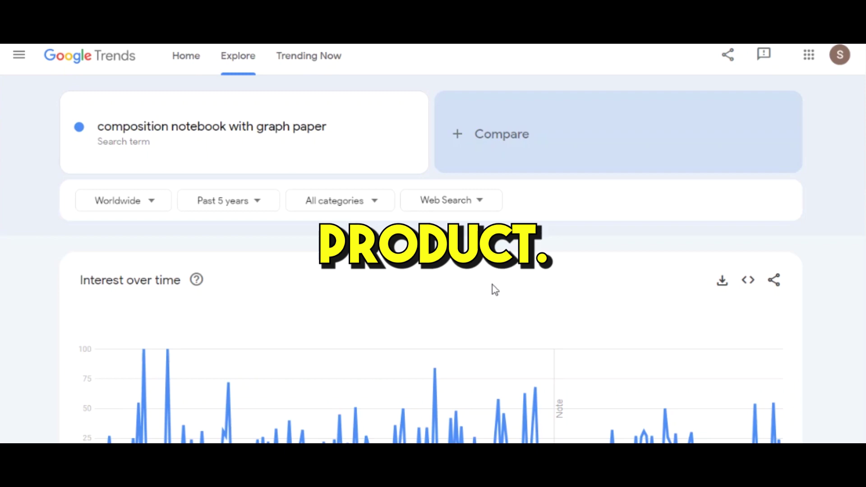
{"action": "scroll", "coordinate": [494, 290], "scroll_direction": "down", "scroll_amount": 3}
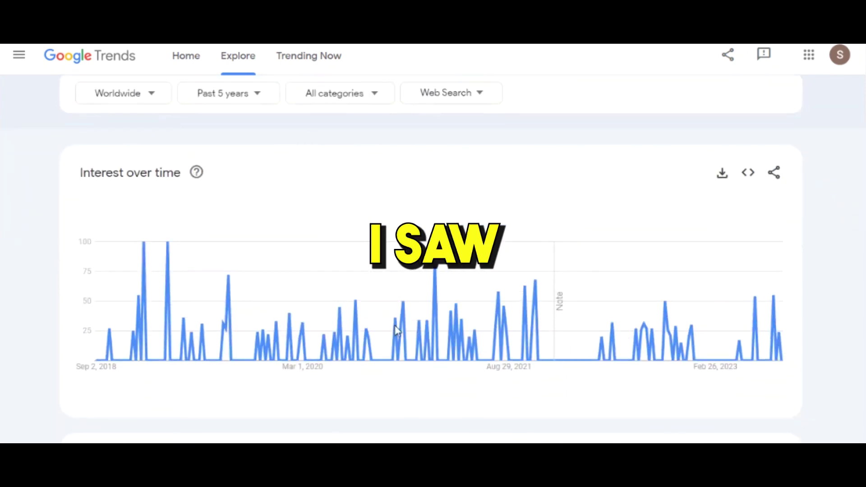
{"action": "scroll", "coordinate": [469, 294], "scroll_direction": "down", "scroll_amount": 2}
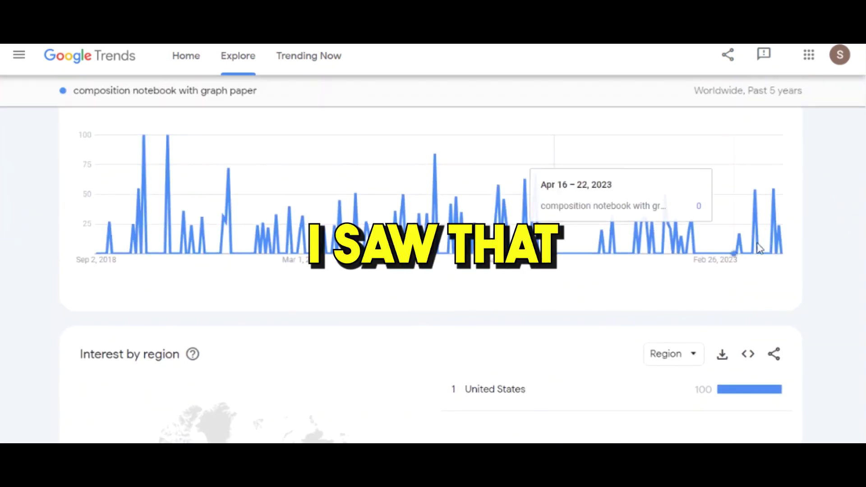
{"action": "scroll", "coordinate": [771, 271], "scroll_direction": "up", "scroll_amount": 2}
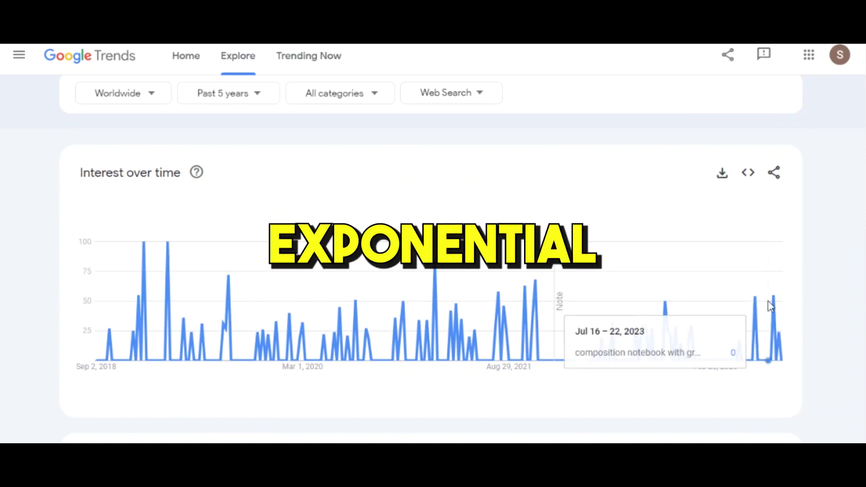
{"action": "scroll", "coordinate": [776, 316], "scroll_direction": "down", "scroll_amount": 4}
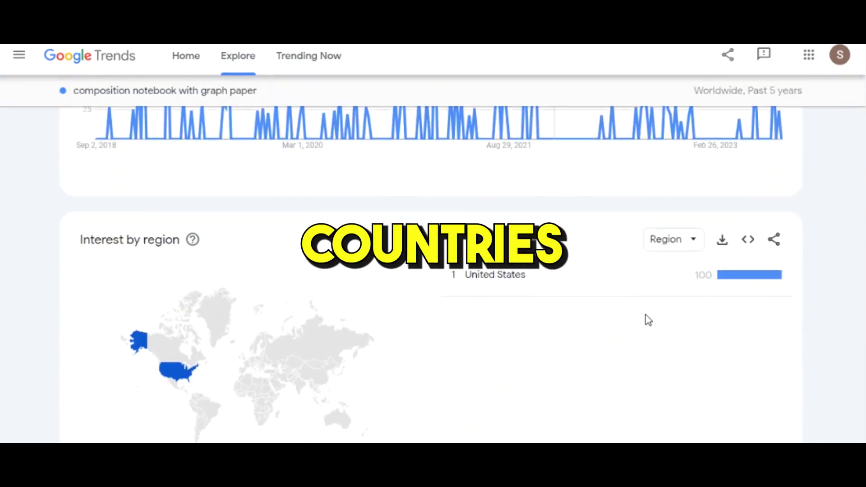
{"action": "scroll", "coordinate": [535, 296], "scroll_direction": "down", "scroll_amount": 2}
{"action": "scroll", "coordinate": [431, 305], "scroll_direction": "up", "scroll_amount": 2}
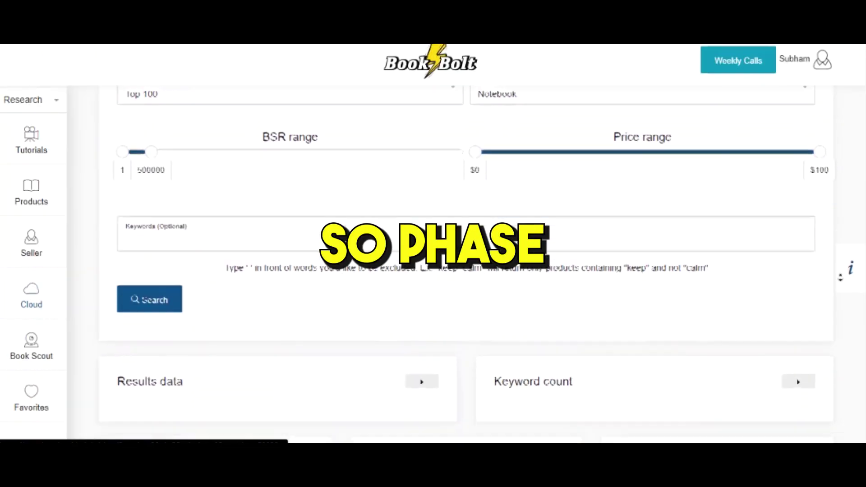
Review the graph paper notebook results, then switch the Research dropdown to Create.
{"action": "scroll", "coordinate": [452, 262], "scroll_direction": "down", "scroll_amount": 6}
{"action": "scroll", "coordinate": [350, 228], "scroll_direction": "down", "scroll_amount": 8}
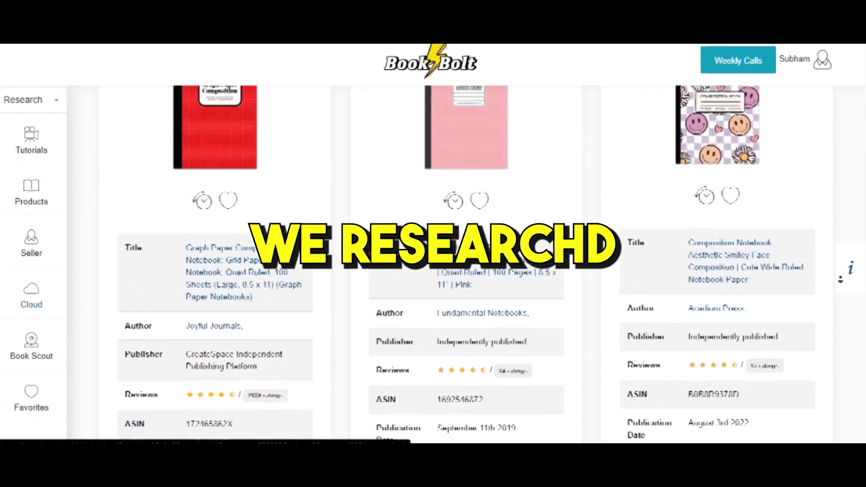
{"action": "scroll", "coordinate": [451, 262], "scroll_direction": "down", "scroll_amount": 8}
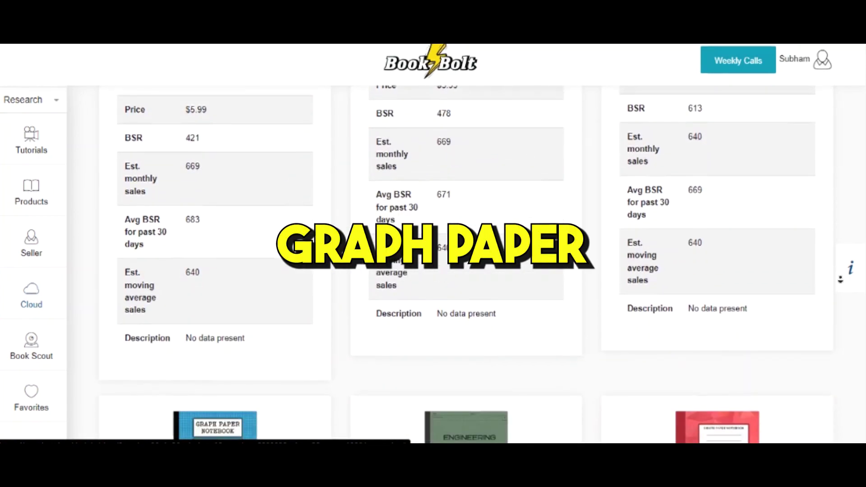
{"action": "scroll", "coordinate": [451, 262], "scroll_direction": "down", "scroll_amount": 9}
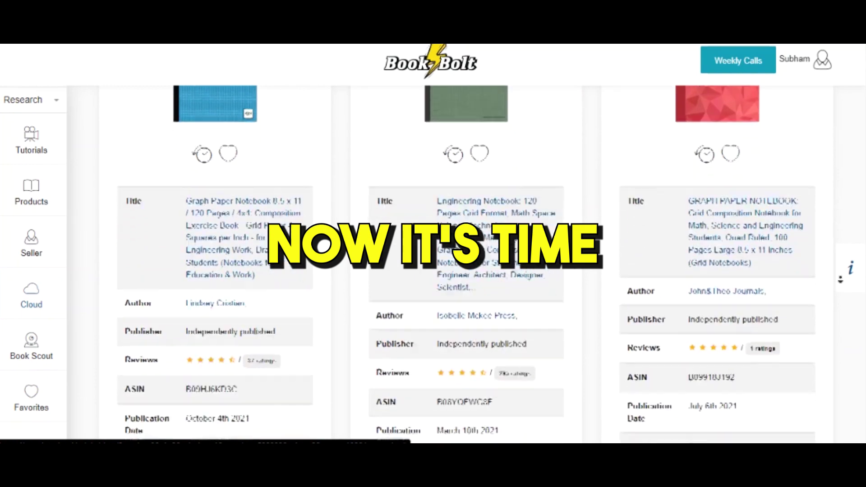
{"action": "scroll", "coordinate": [452, 262], "scroll_direction": "down", "scroll_amount": 8}
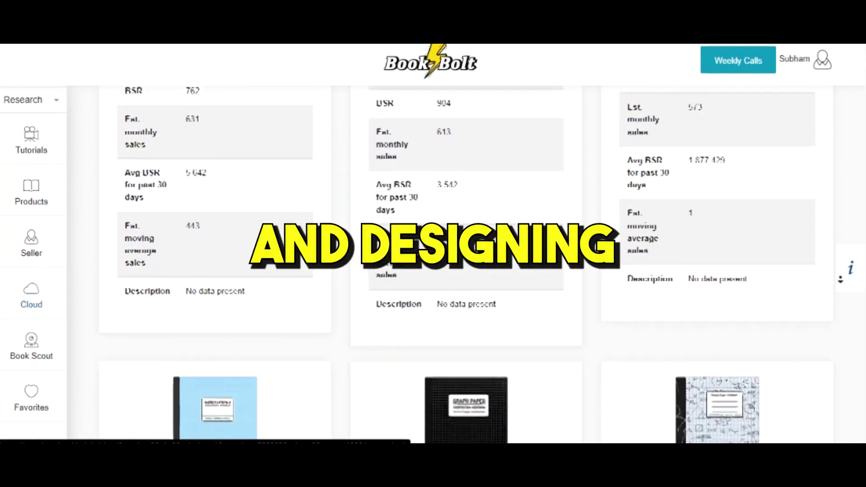
{"action": "scroll", "coordinate": [451, 262], "scroll_direction": "down", "scroll_amount": 8}
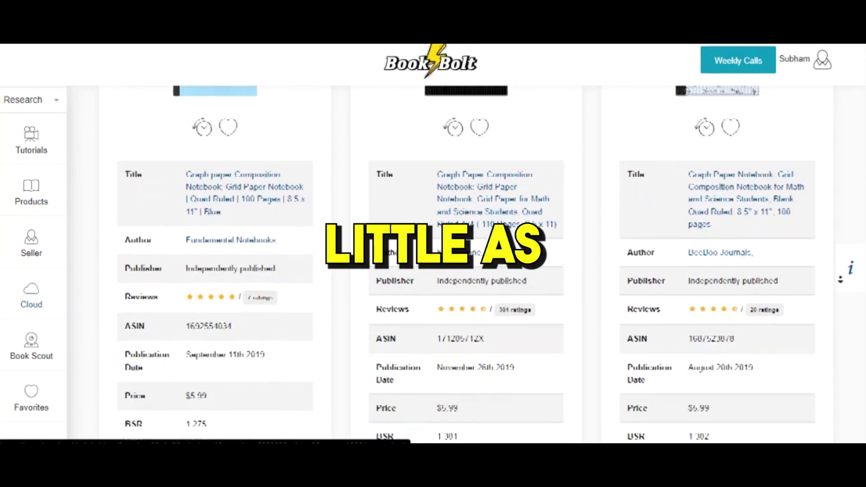
{"action": "scroll", "coordinate": [841, 281], "scroll_direction": "down", "scroll_amount": 6}
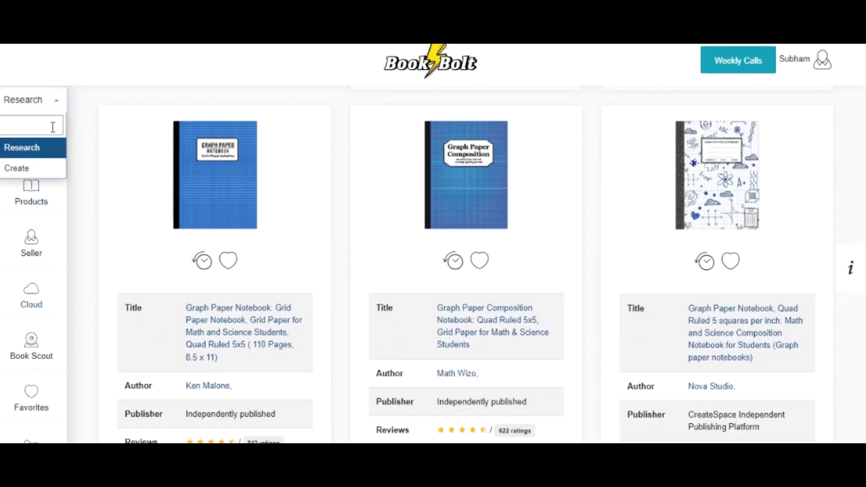
{"action": "left_click", "coordinate": [33, 172]}
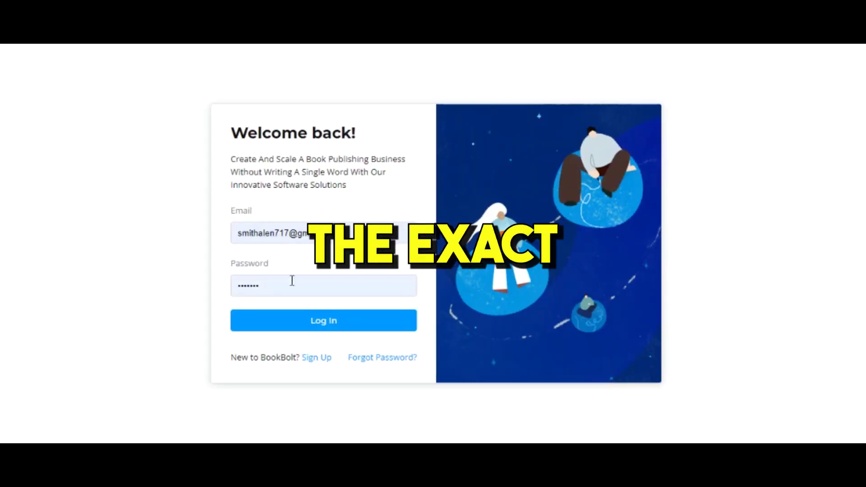
Log in and start a new Paperback: Cover and Interior project at 6 x 9 trim.
{"action": "left_click", "coordinate": [342, 324]}
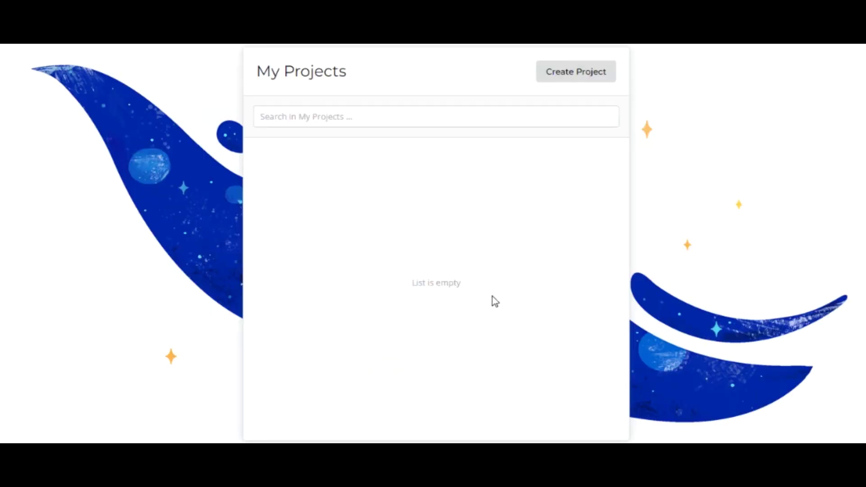
{"action": "left_click", "coordinate": [578, 73]}
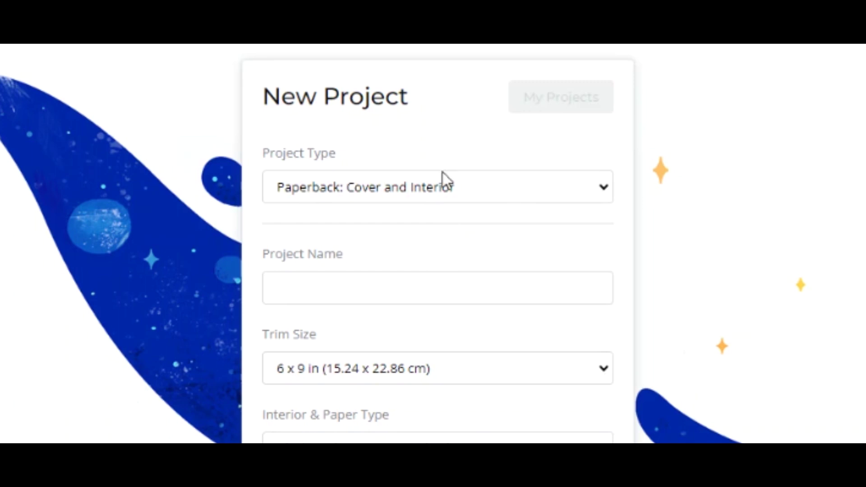
{"action": "left_click", "coordinate": [472, 197]}
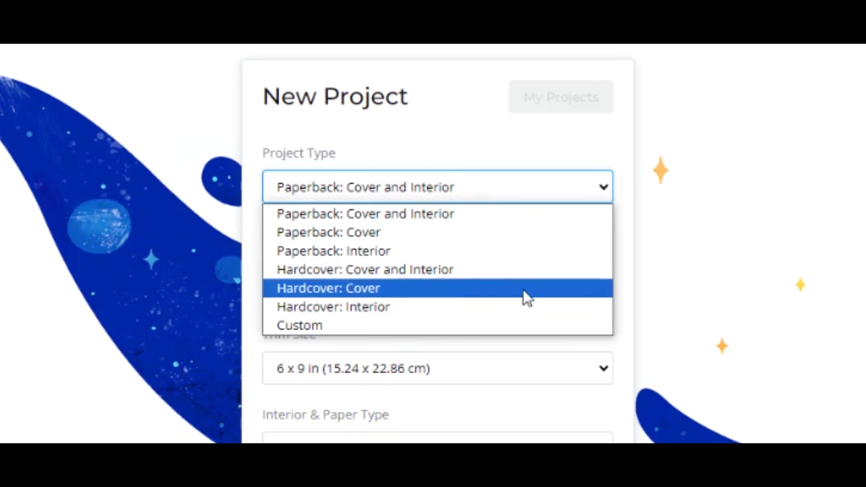
{"action": "left_click", "coordinate": [436, 215]}
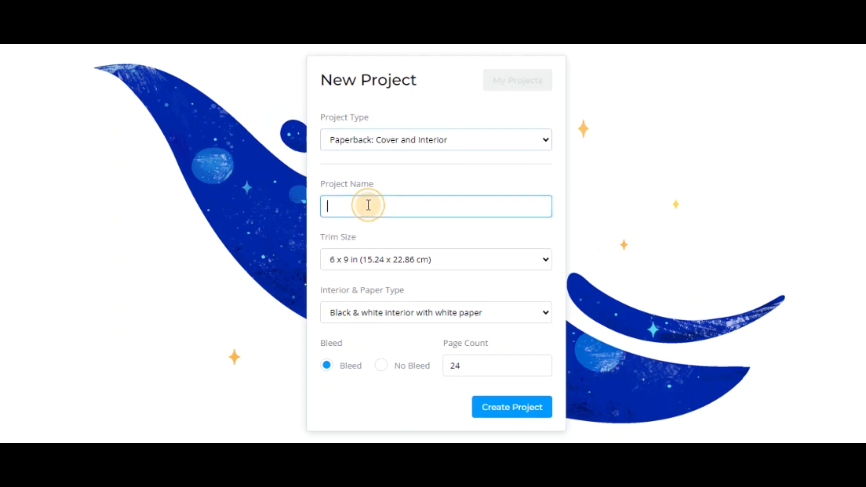
{"action": "type", "text": "Project 1"}
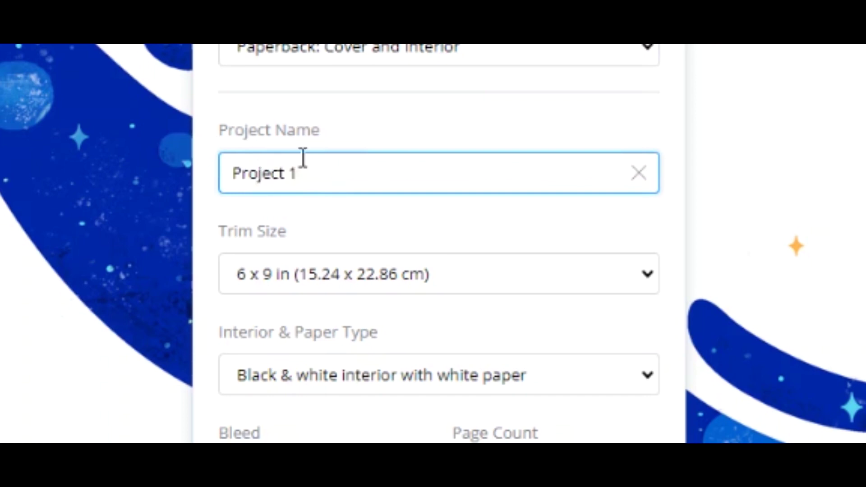
{"action": "scroll", "coordinate": [461, 155], "scroll_direction": "down", "scroll_amount": 2}
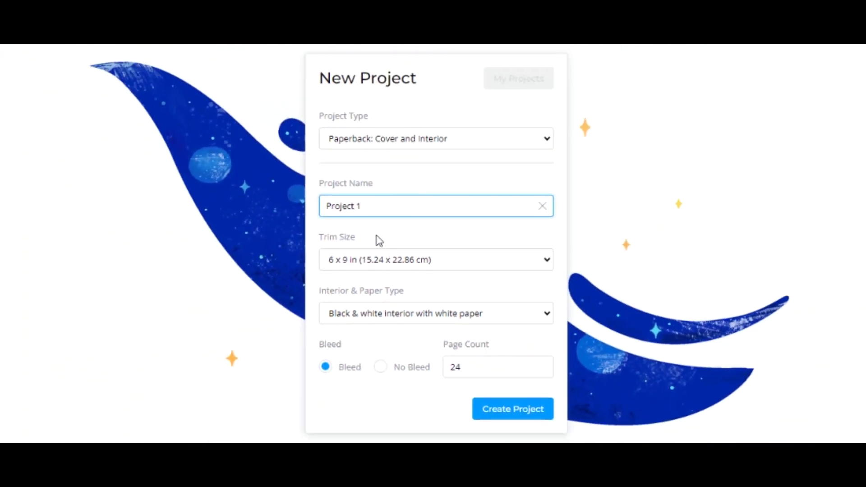
{"action": "key", "text": "Tab"}
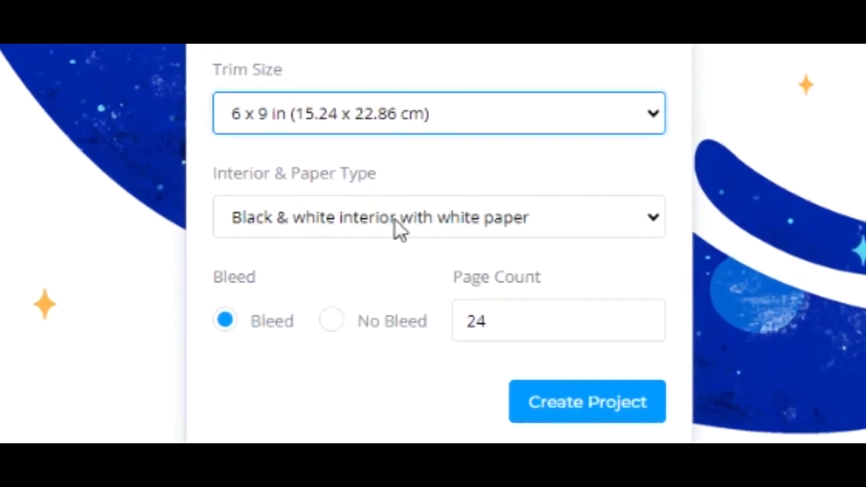
Choose black & white interior on white paper, set 100 pages, and create the project.
{"action": "left_click", "coordinate": [606, 223]}
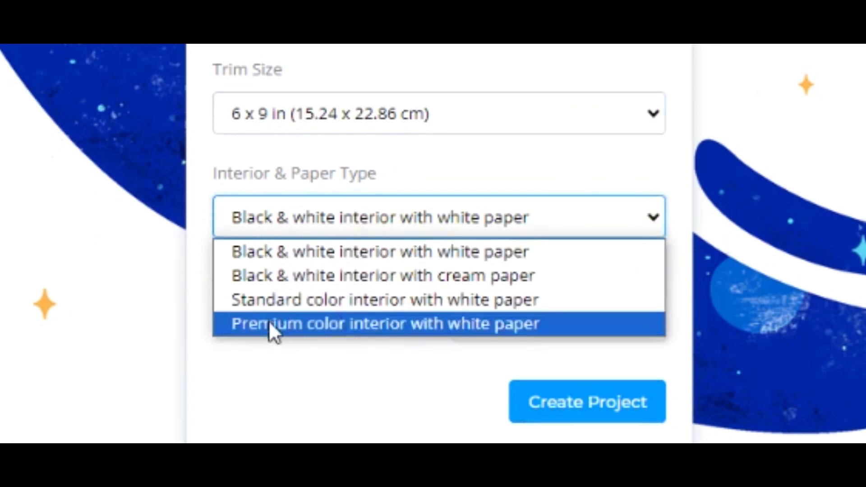
{"action": "left_click", "coordinate": [427, 254]}
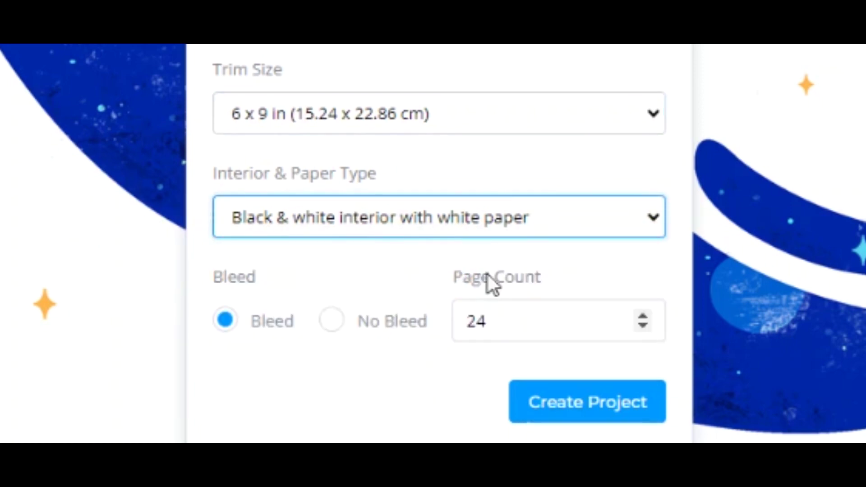
{"action": "left_click", "coordinate": [533, 328]}
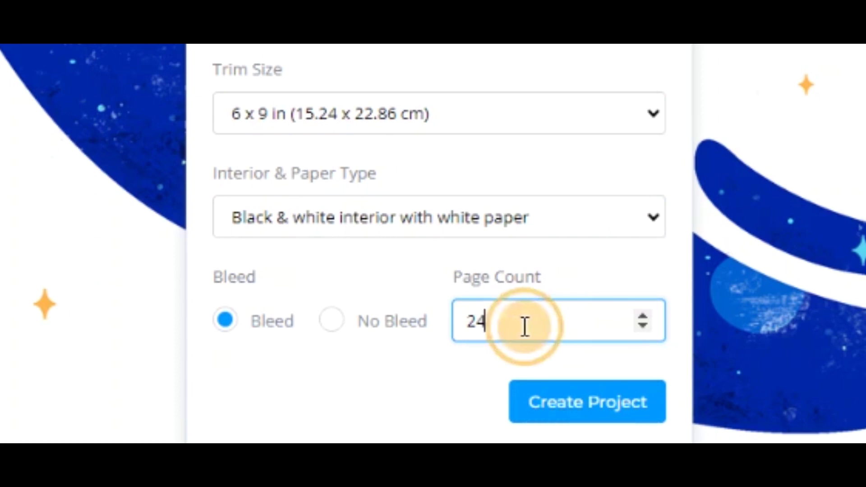
{"action": "left_click_drag", "start_coordinate": [470, 321], "coordinate": [523, 323]}
{"action": "type", "text": "100"}
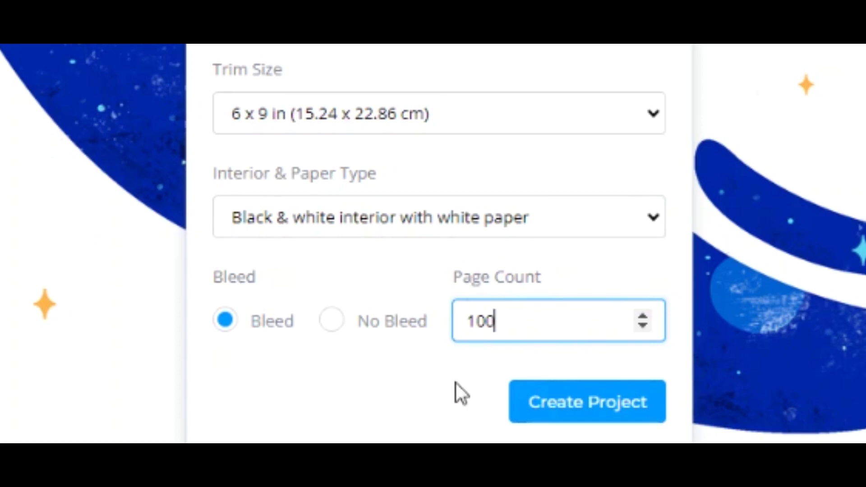
{"action": "left_click", "coordinate": [604, 410]}
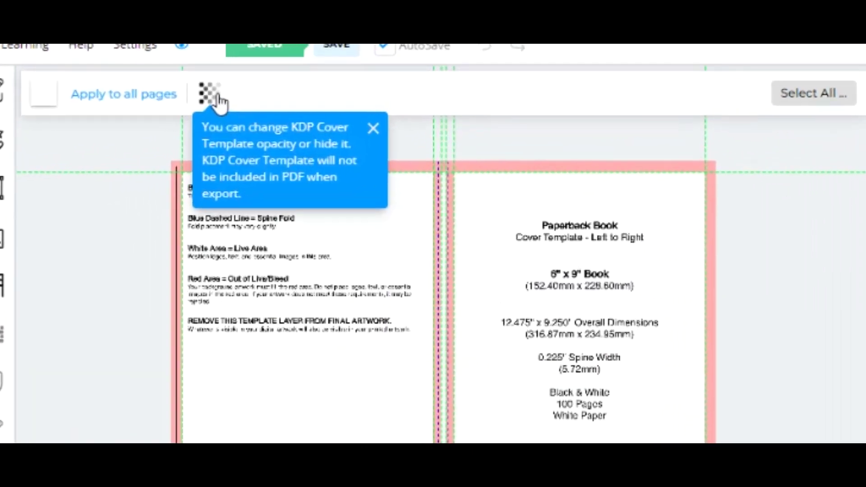
Hide the KDP cover template on Project 1 and save it.
{"action": "left_click", "coordinate": [218, 97]}
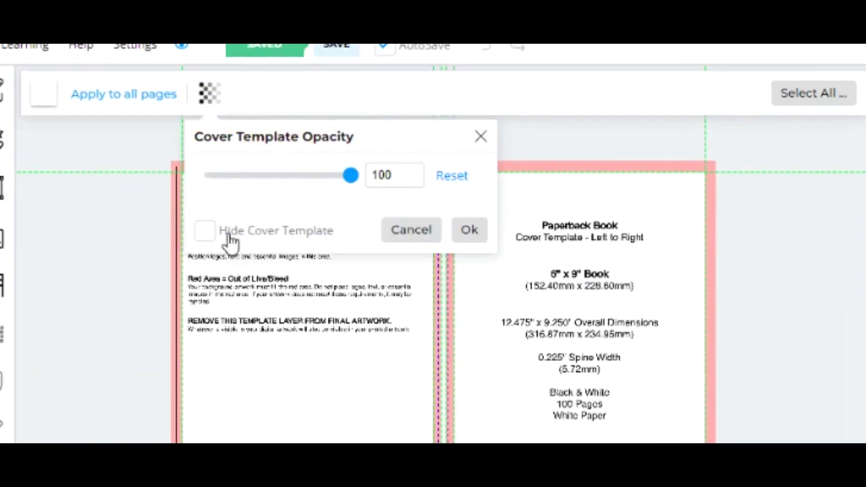
{"action": "left_click", "coordinate": [204, 233]}
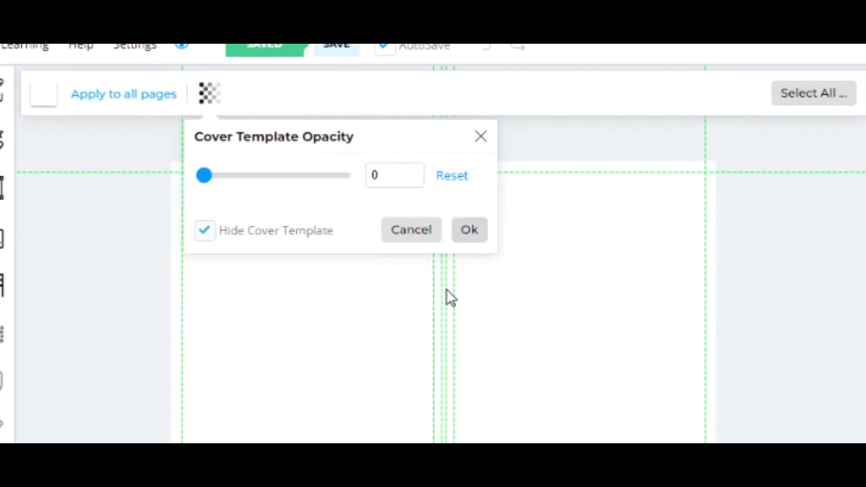
{"action": "left_click", "coordinate": [468, 230]}
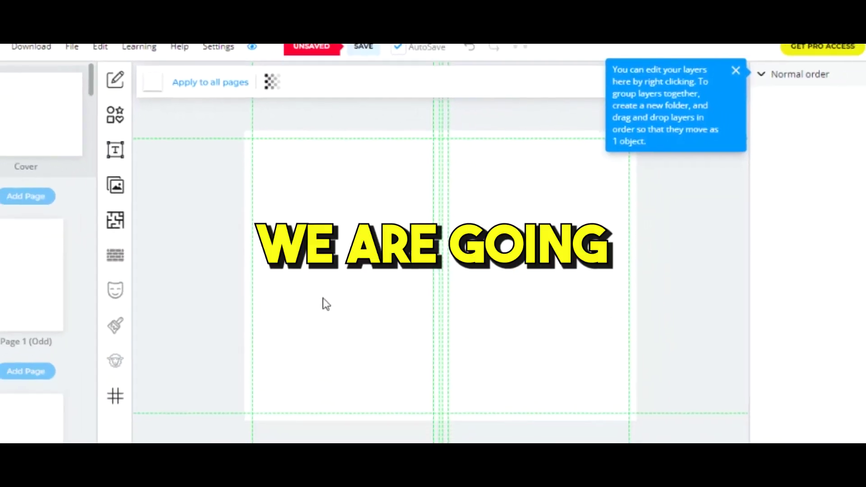
{"action": "left_click", "coordinate": [370, 47]}
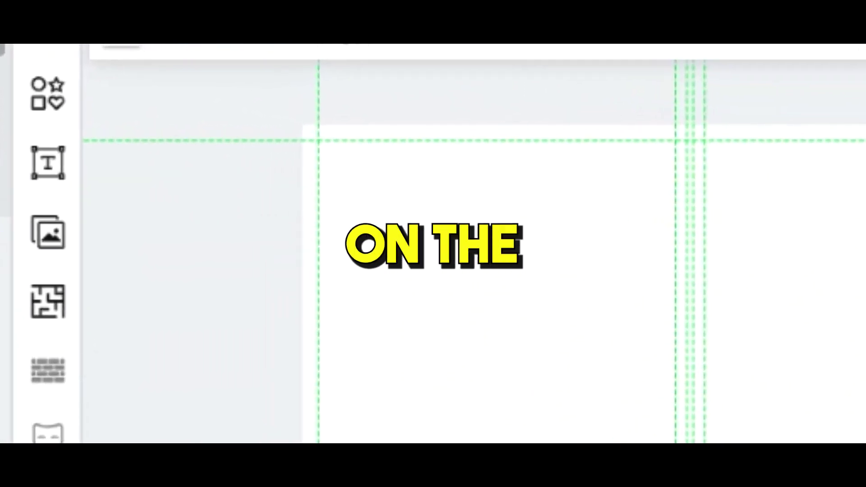
Search the Pixabay stock images for 'grid'.
{"action": "left_click", "coordinate": [51, 239]}
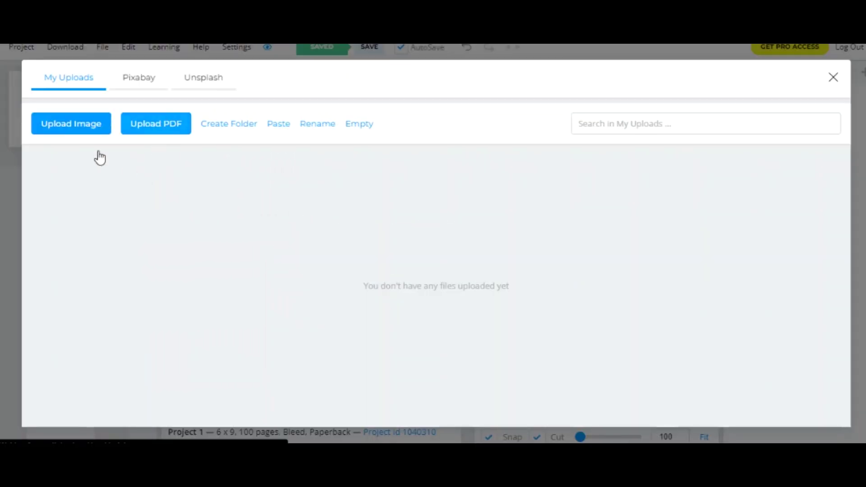
{"action": "left_click", "coordinate": [87, 134]}
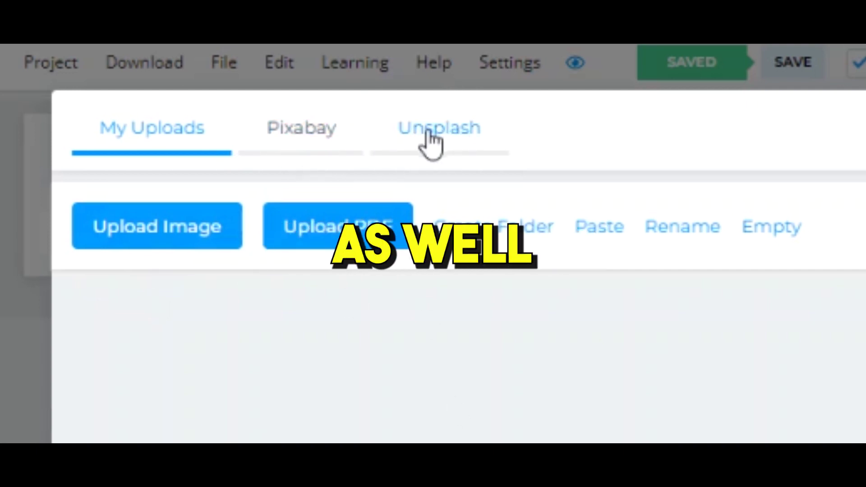
{"action": "left_click", "coordinate": [282, 131]}
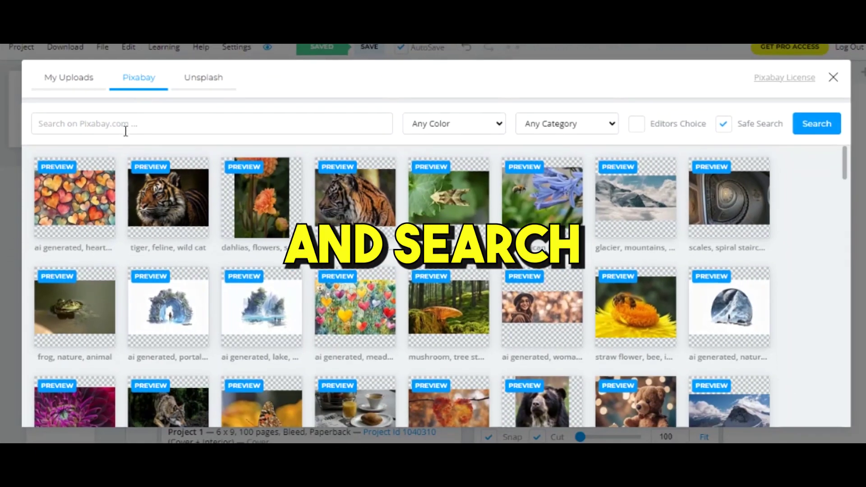
{"action": "left_click", "coordinate": [156, 144]}
{"action": "type", "text": "grid ;"}
{"action": "key", "text": "BackSpace"}
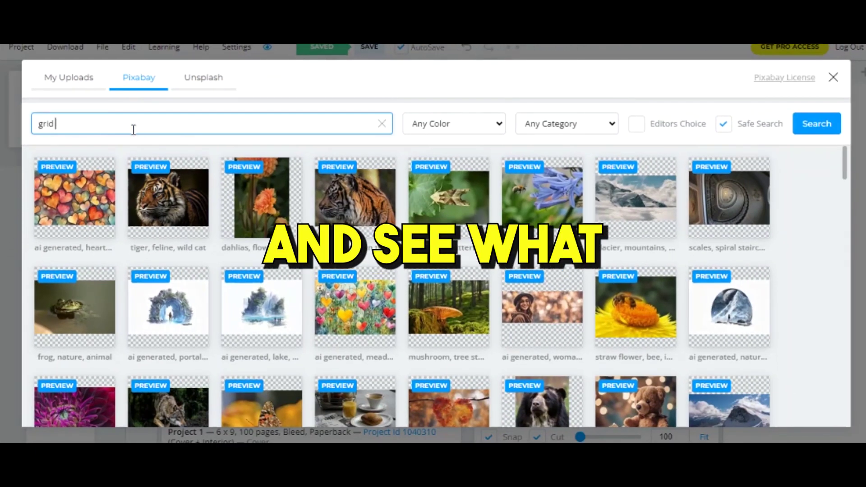
{"action": "key", "text": "Return"}
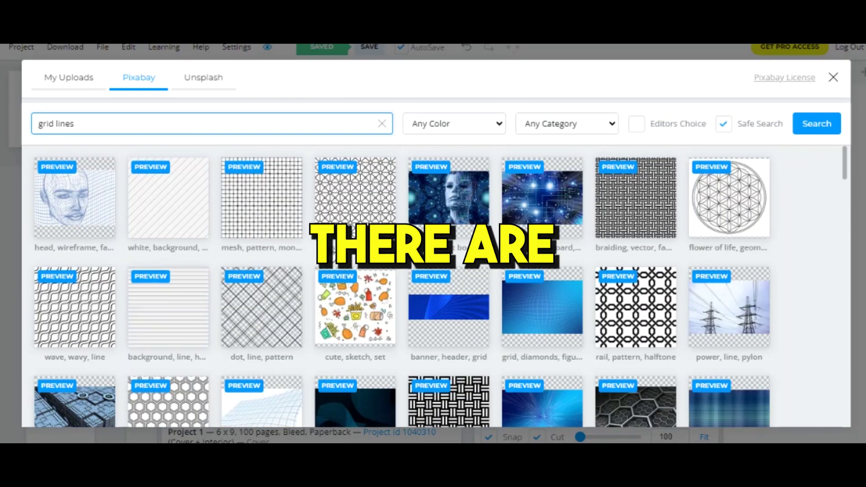
Add the dark perspective grid-lines image to the cover.
{"action": "scroll", "coordinate": [433, 288], "scroll_direction": "down", "scroll_amount": 5}
{"action": "scroll", "coordinate": [257, 216], "scroll_direction": "down", "scroll_amount": 5}
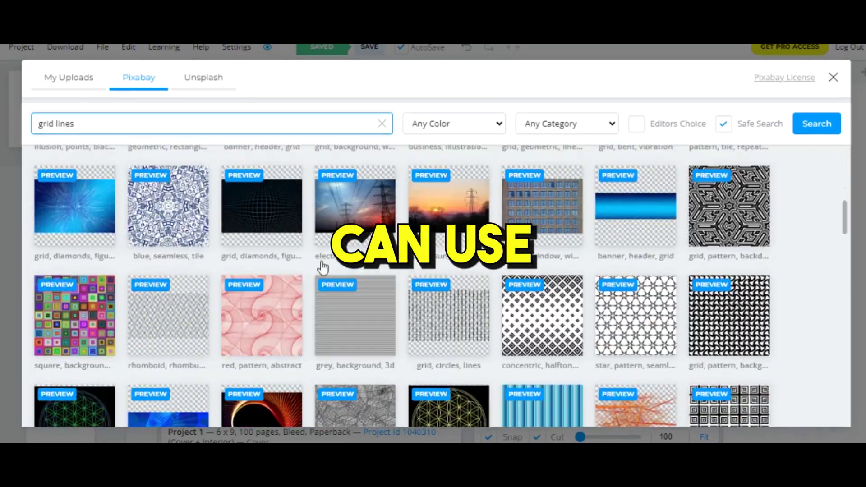
{"action": "scroll", "coordinate": [277, 221], "scroll_direction": "up", "scroll_amount": 10}
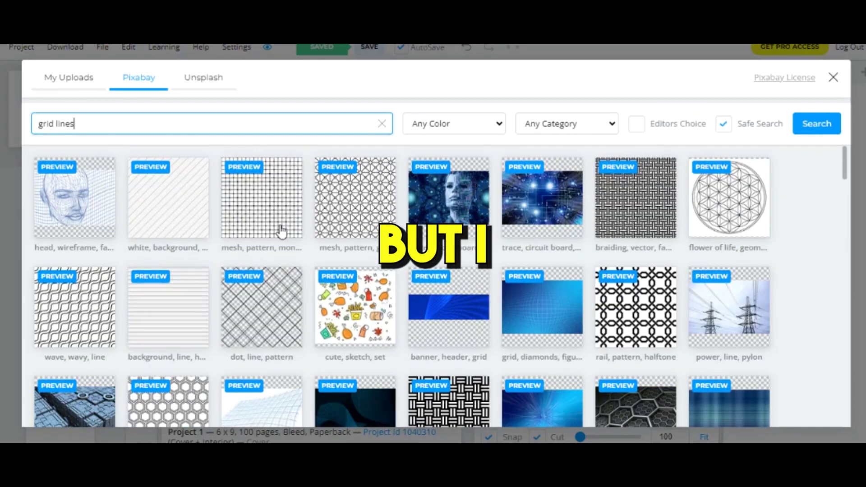
{"action": "scroll", "coordinate": [280, 228], "scroll_direction": "down", "scroll_amount": 5}
{"action": "scroll", "coordinate": [279, 224], "scroll_direction": "down", "scroll_amount": 1}
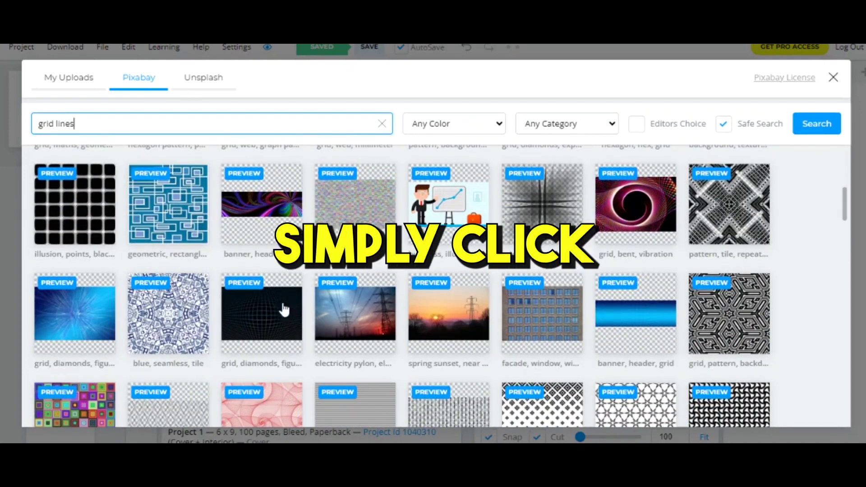
{"action": "left_click", "coordinate": [265, 313]}
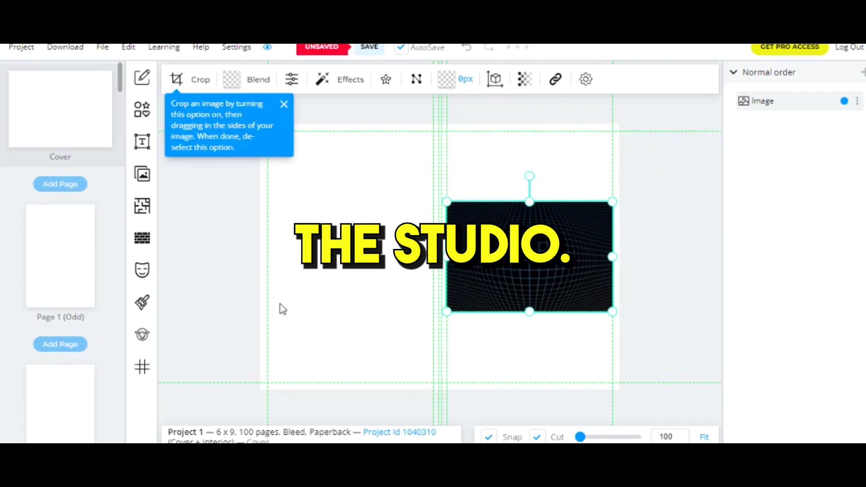
Stretch the dark grid image from its corners and bottom edge across the full cover spread.
{"action": "left_click_drag", "start_coordinate": [446, 201], "coordinate": [187, 169]}
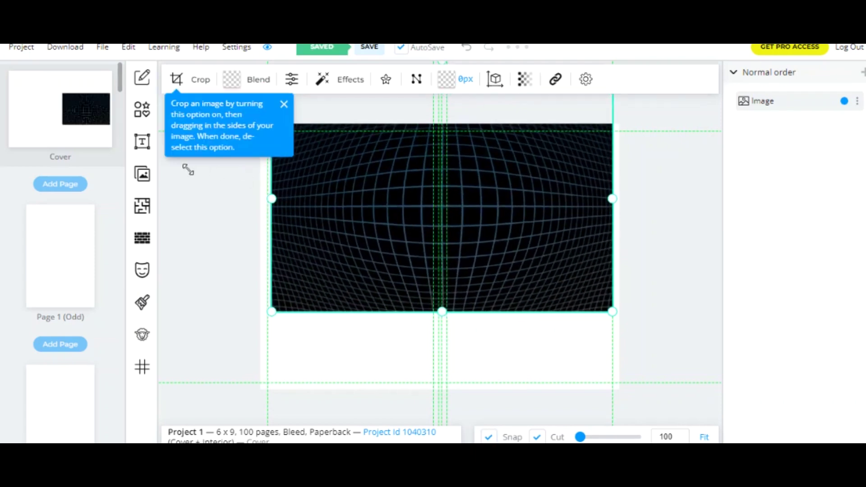
{"action": "left_click_drag", "start_coordinate": [504, 167], "coordinate": [492, 178]}
{"action": "left_click_drag", "start_coordinate": [597, 322], "coordinate": [625, 349]}
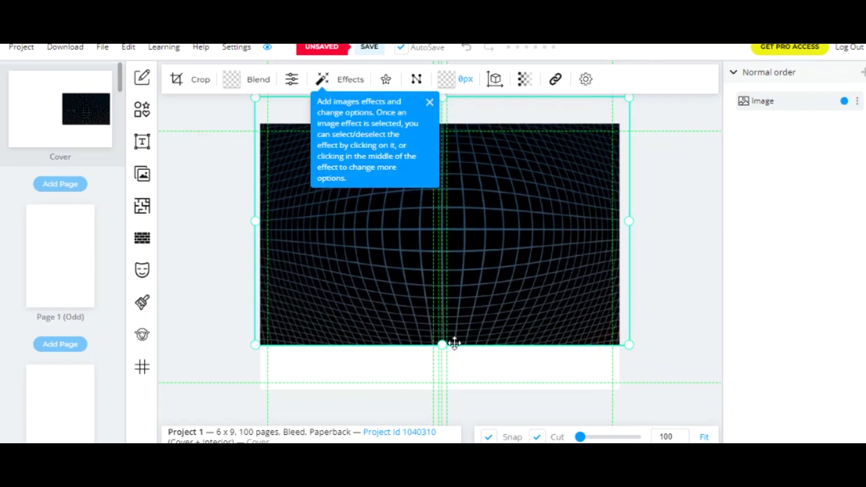
{"action": "left_click_drag", "start_coordinate": [442, 345], "coordinate": [461, 397]}
{"action": "left_click", "coordinate": [460, 404]}
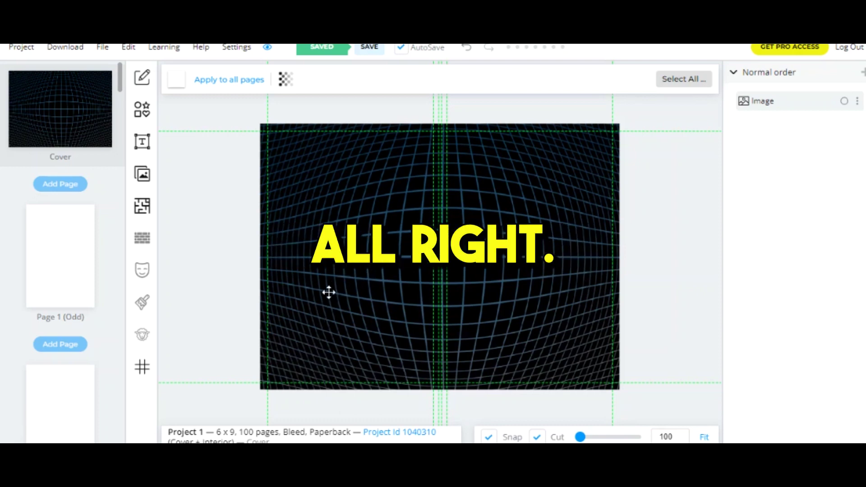
{"action": "left_click", "coordinate": [143, 142]}
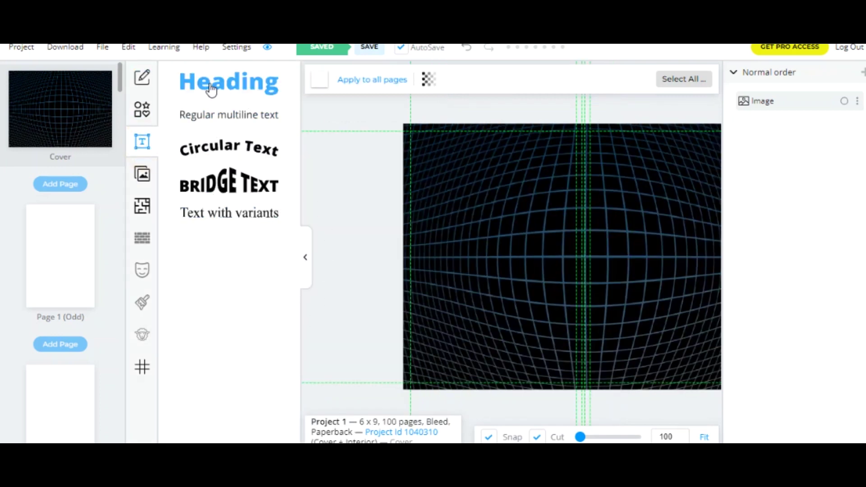
Add a Heading to the front cover and colour its text white.
{"action": "left_click", "coordinate": [207, 83]}
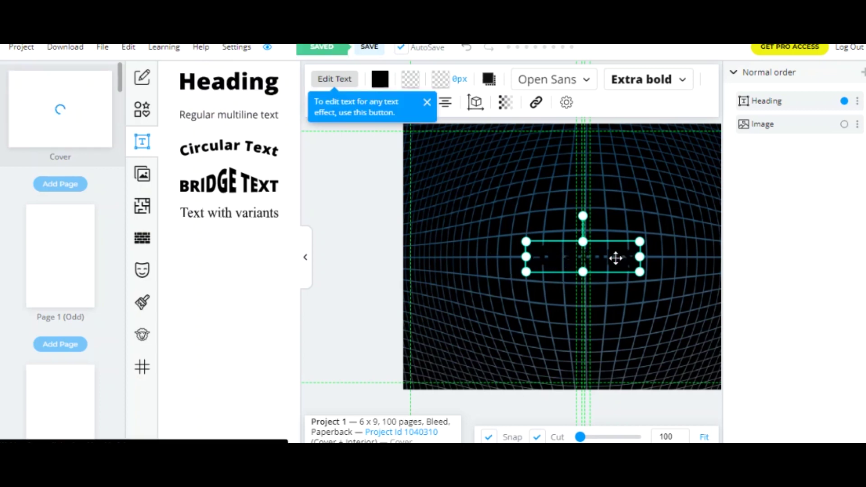
{"action": "left_click", "coordinate": [616, 259]}
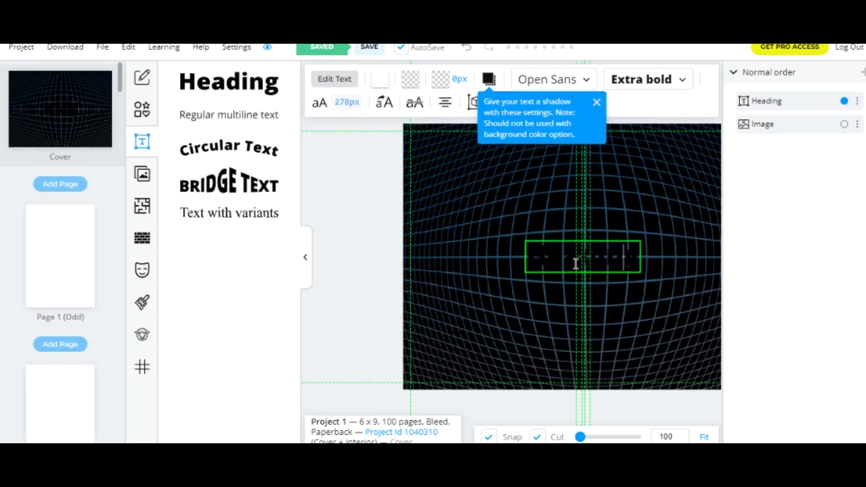
{"action": "double_click", "coordinate": [576, 261]}
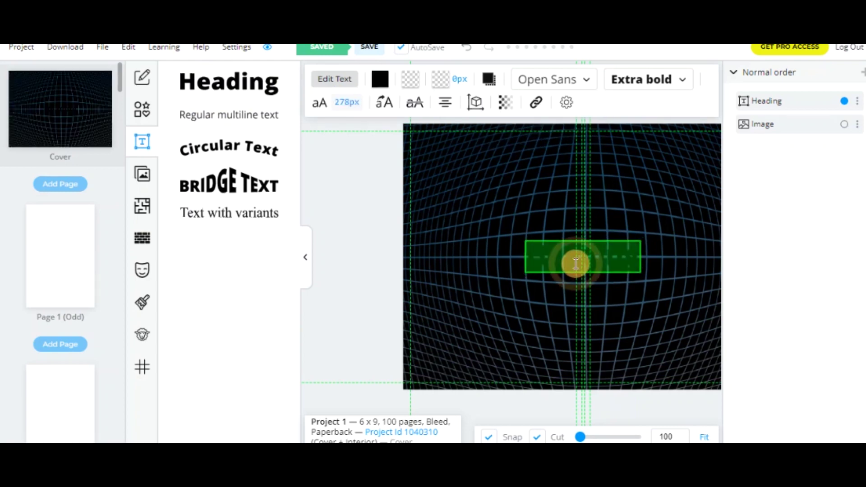
{"action": "left_click", "coordinate": [380, 81]}
{"action": "left_click", "coordinate": [381, 143]}
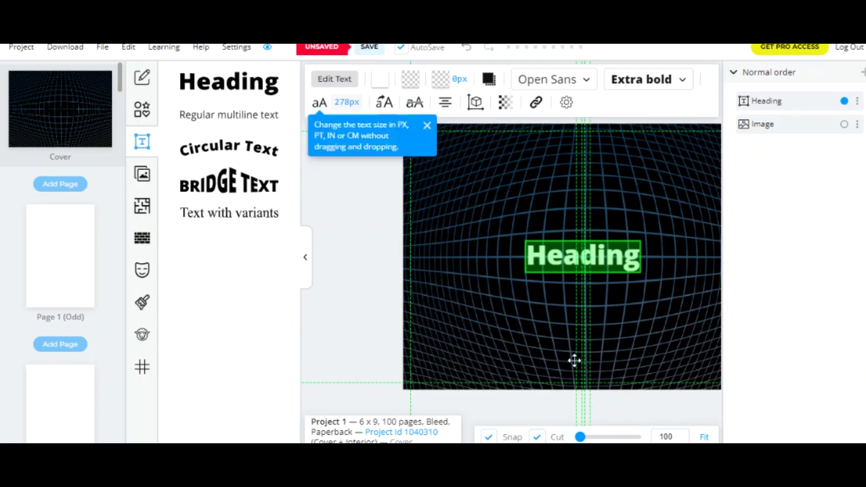
{"action": "left_click", "coordinate": [522, 302]}
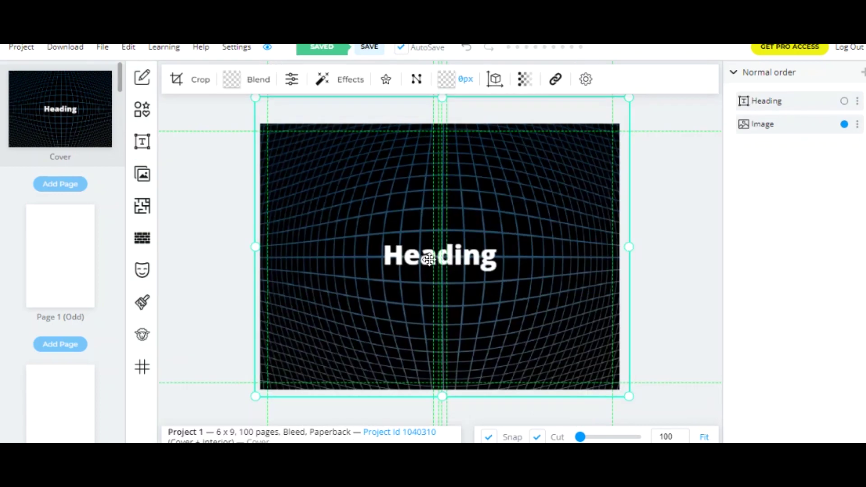
Move the heading to the top of the front cover, shrink it, and save the project.
{"action": "left_click_drag", "start_coordinate": [431, 260], "coordinate": [509, 154]}
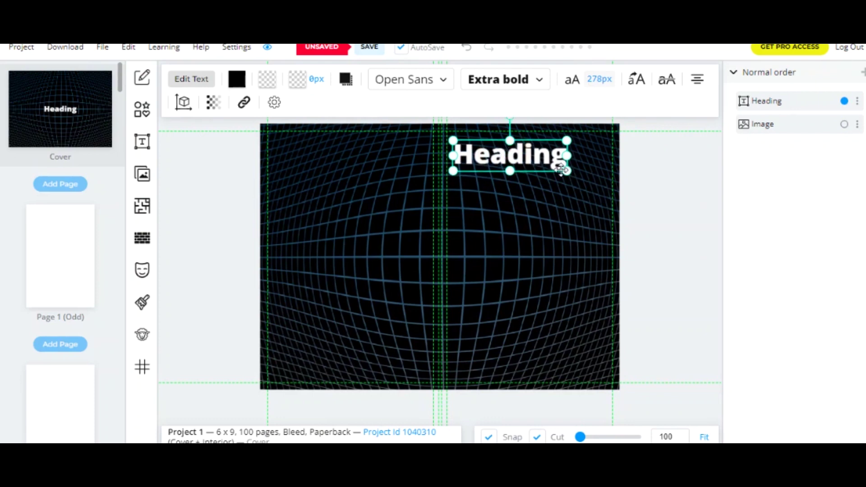
{"action": "left_click_drag", "start_coordinate": [566, 169], "coordinate": [506, 162]}
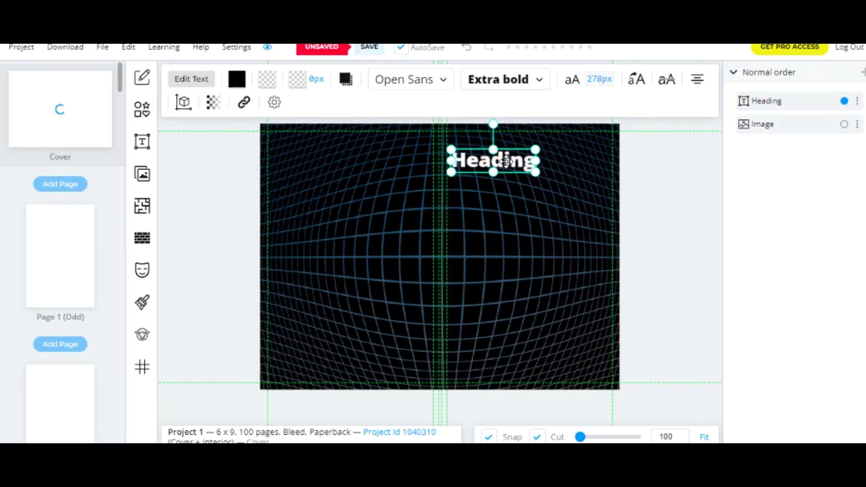
{"action": "left_click", "coordinate": [369, 47]}
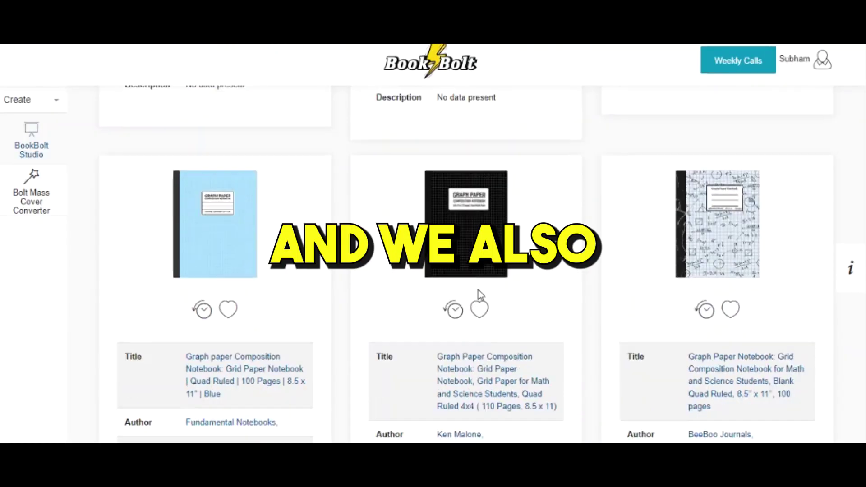
{"action": "scroll", "coordinate": [479, 294], "scroll_direction": "down", "scroll_amount": 7}
{"action": "scroll", "coordinate": [329, 270], "scroll_direction": "up", "scroll_amount": 6}
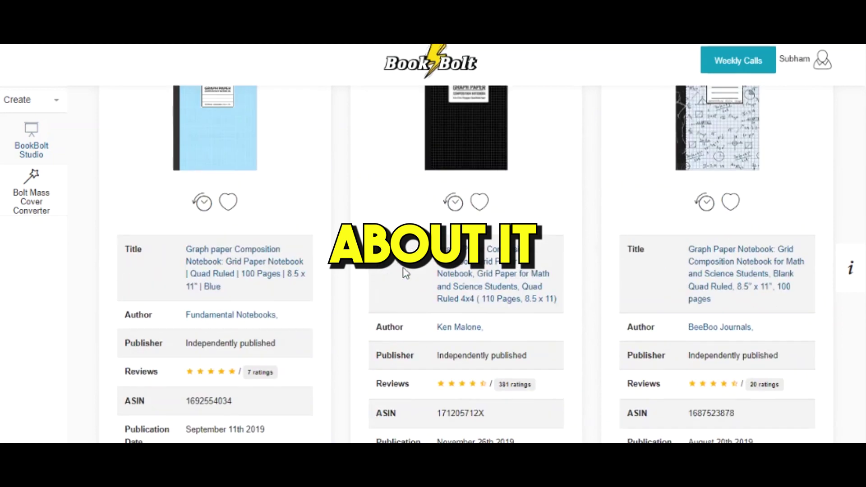
Retype the cover heading as 'Composition Notebook' and deselect it.
{"action": "scroll", "coordinate": [461, 338], "scroll_direction": "up", "scroll_amount": 1}
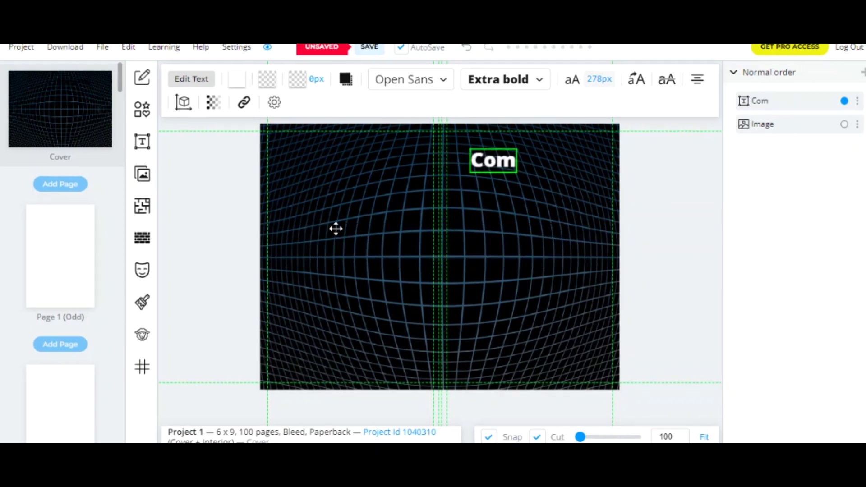
{"action": "type", "text": "position Notebook"}
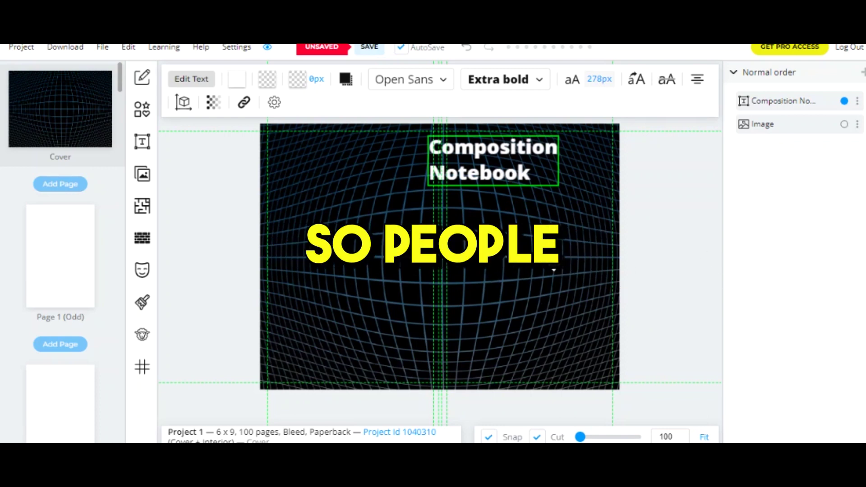
{"action": "left_click", "coordinate": [481, 175]}
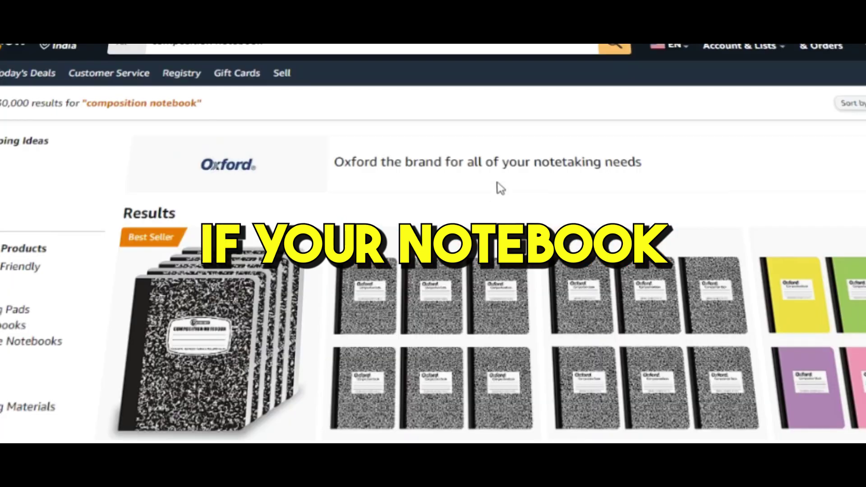
Add a white 'With' heading and place it below the Composition Notebook title.
{"action": "scroll", "coordinate": [501, 188], "scroll_direction": "down", "scroll_amount": 15}
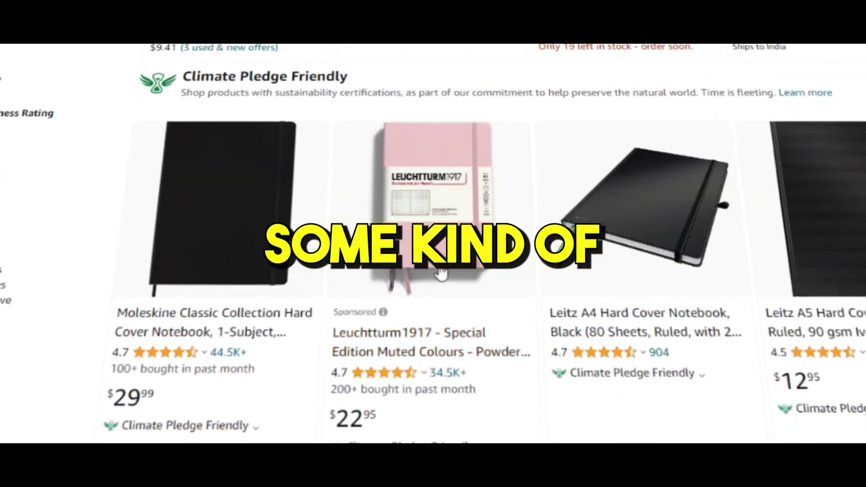
{"action": "scroll", "coordinate": [441, 273], "scroll_direction": "down", "scroll_amount": 10}
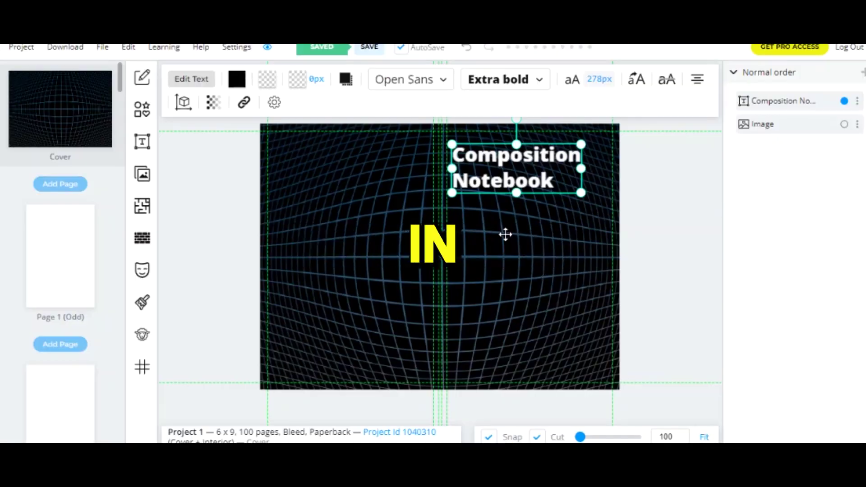
{"action": "left_click", "coordinate": [143, 141]}
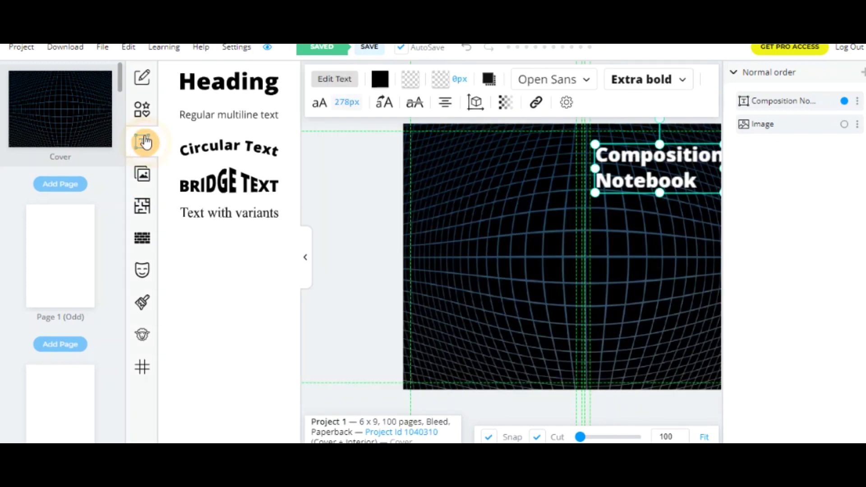
{"action": "left_click", "coordinate": [223, 96]}
{"action": "left_click", "coordinate": [380, 79]}
{"action": "left_click", "coordinate": [409, 138]}
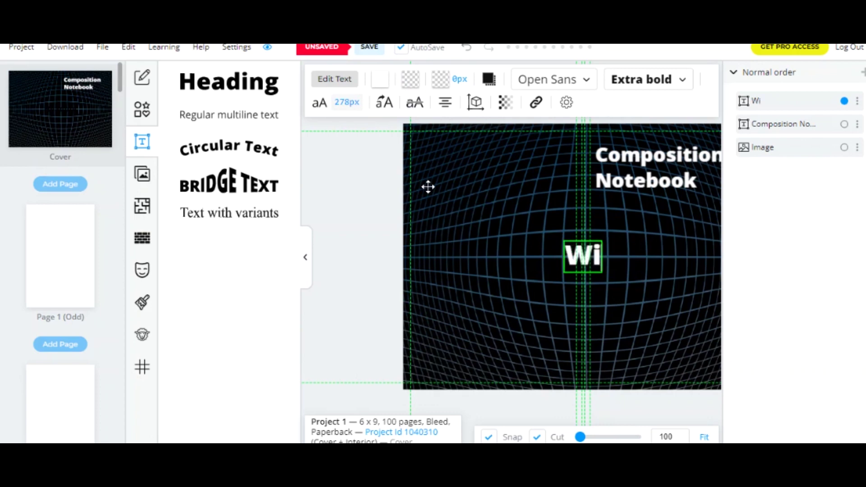
{"action": "left_click_drag", "start_coordinate": [583, 256], "coordinate": [633, 217]}
{"action": "left_click", "coordinate": [306, 257]}
{"action": "left_click_drag", "start_coordinate": [521, 231], "coordinate": [589, 247]}
Add a 'Graph Paper' heading, then move it lower and shrink it beneath 'With'.
{"action": "left_click", "coordinate": [143, 141]}
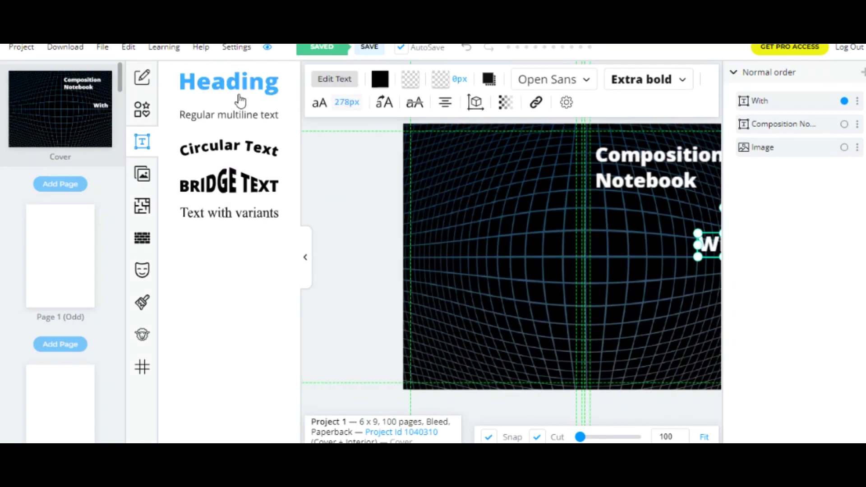
{"action": "left_click", "coordinate": [228, 81]}
{"action": "type", "text": "Graph Paper"}
{"action": "left_click", "coordinate": [410, 242]}
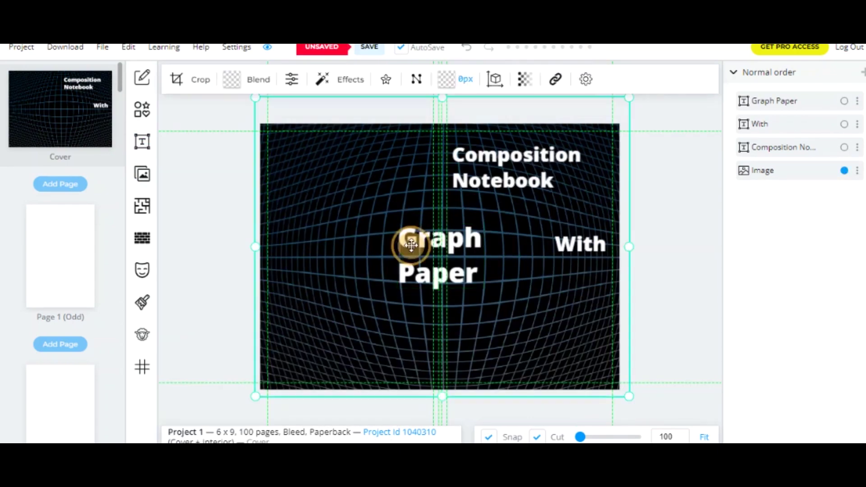
{"action": "left_click_drag", "start_coordinate": [410, 241], "coordinate": [464, 302]}
{"action": "left_click_drag", "start_coordinate": [570, 314], "coordinate": [515, 331]}
{"action": "left_click_drag", "start_coordinate": [493, 297], "coordinate": [494, 307]}
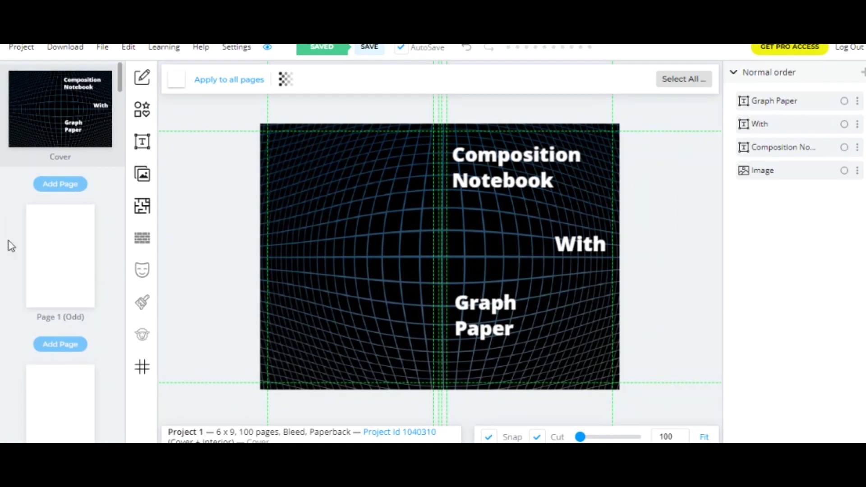
Apply the Graph > Graph Paper 1cm template to every page except the cover.
{"action": "left_click", "coordinate": [50, 265]}
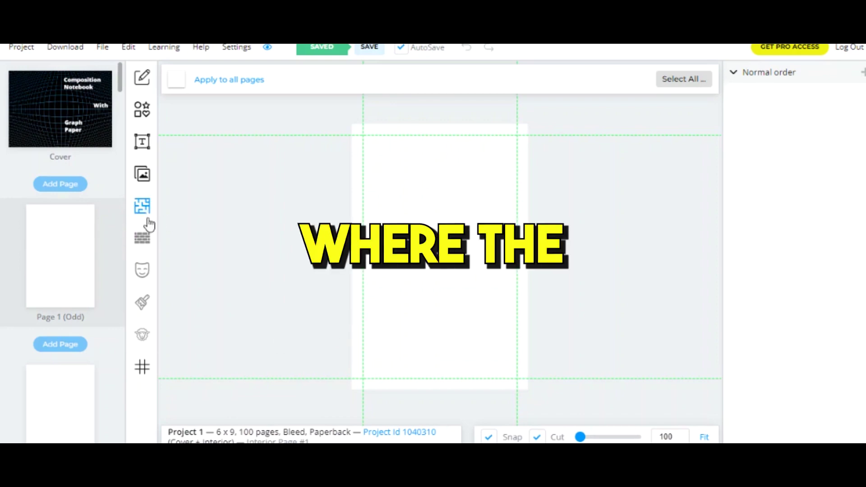
{"action": "left_click", "coordinate": [142, 206]}
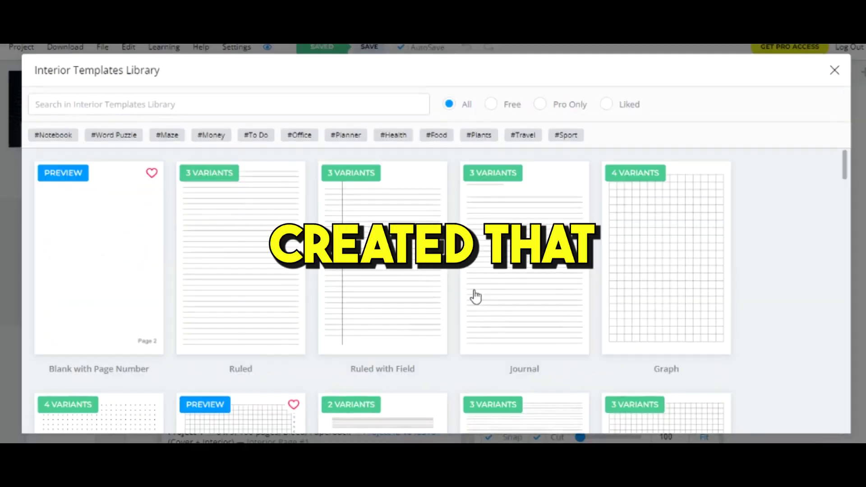
{"action": "scroll", "coordinate": [476, 297], "scroll_direction": "down", "scroll_amount": 15}
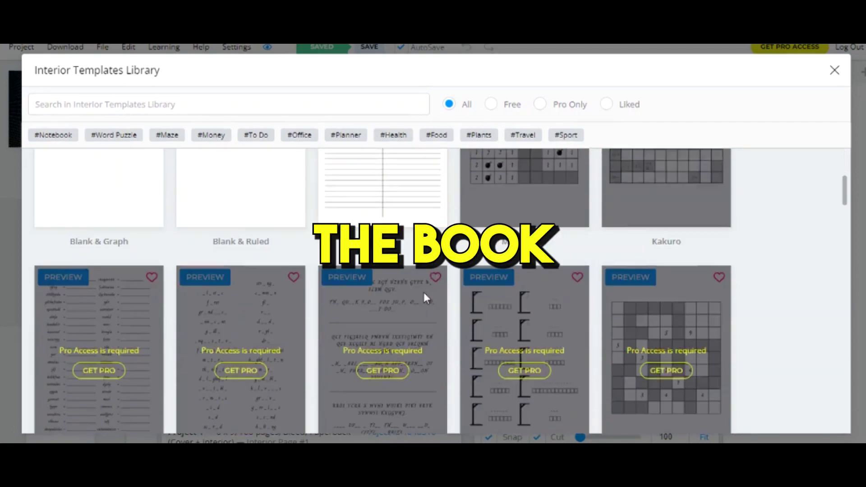
{"action": "scroll", "coordinate": [424, 296], "scroll_direction": "up", "scroll_amount": 10}
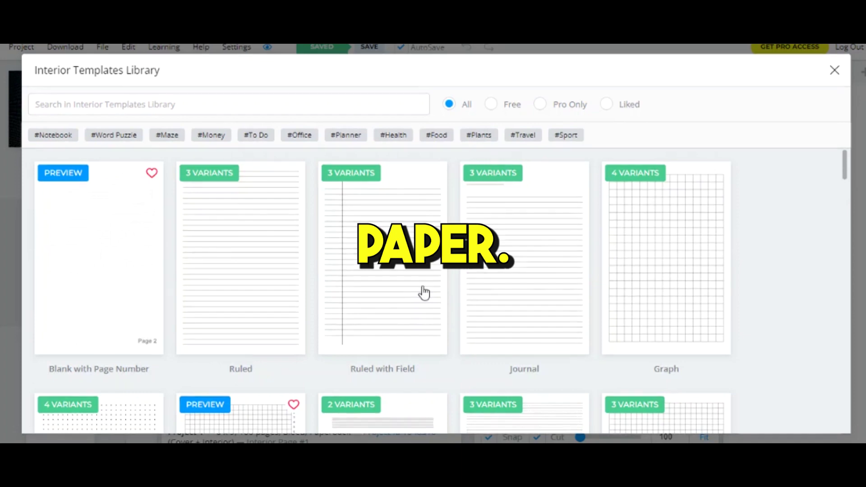
{"action": "left_click", "coordinate": [677, 265]}
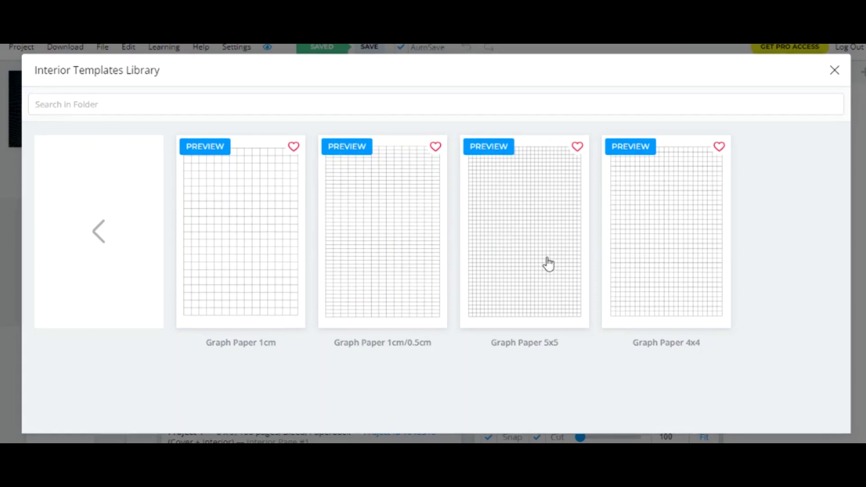
{"action": "left_click_drag", "start_coordinate": [296, 284], "coordinate": [334, 367]}
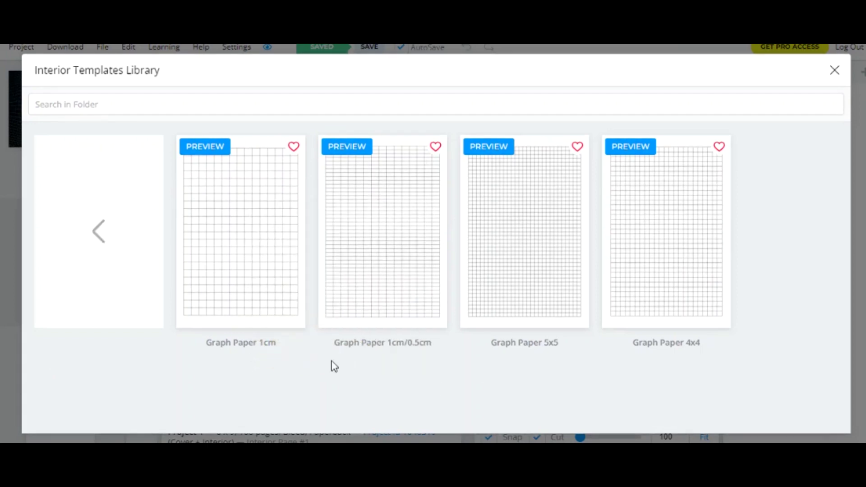
{"action": "left_click", "coordinate": [216, 305]}
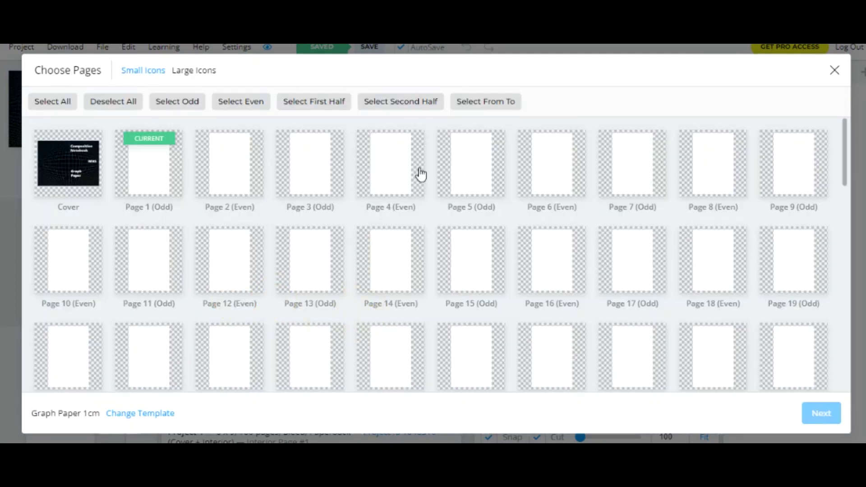
{"action": "left_click", "coordinate": [53, 101]}
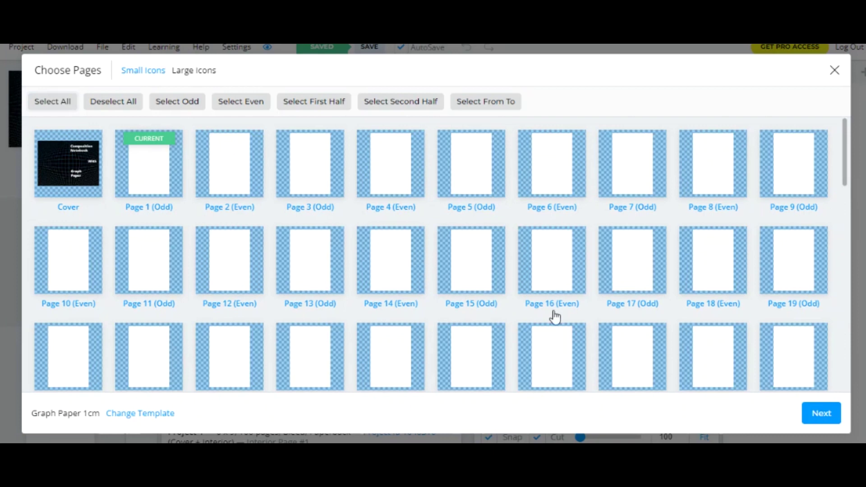
{"action": "left_click", "coordinate": [78, 170]}
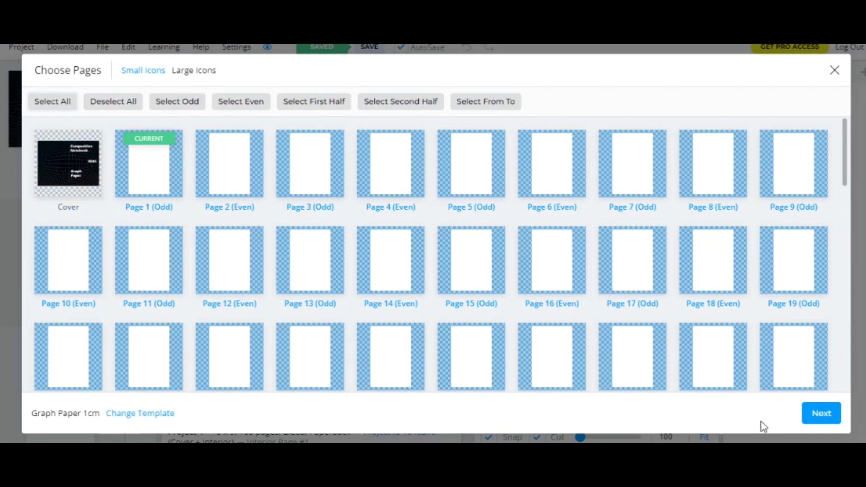
{"action": "left_click", "coordinate": [808, 414]}
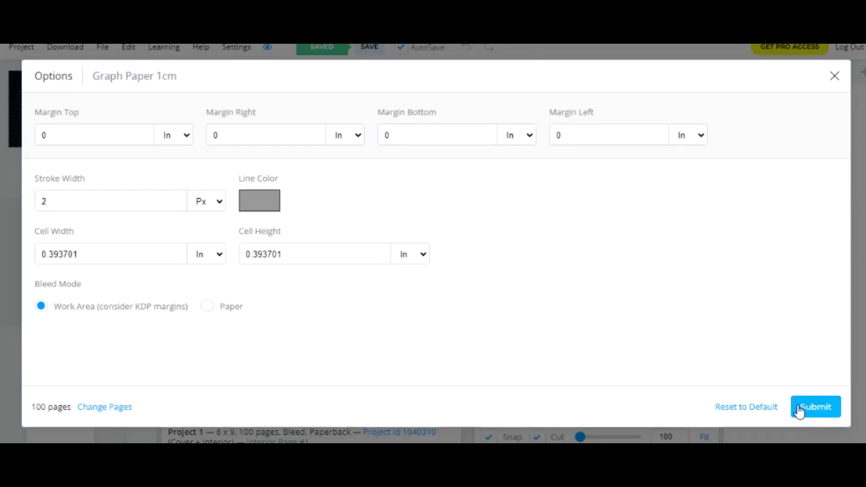
{"action": "left_click", "coordinate": [816, 408]}
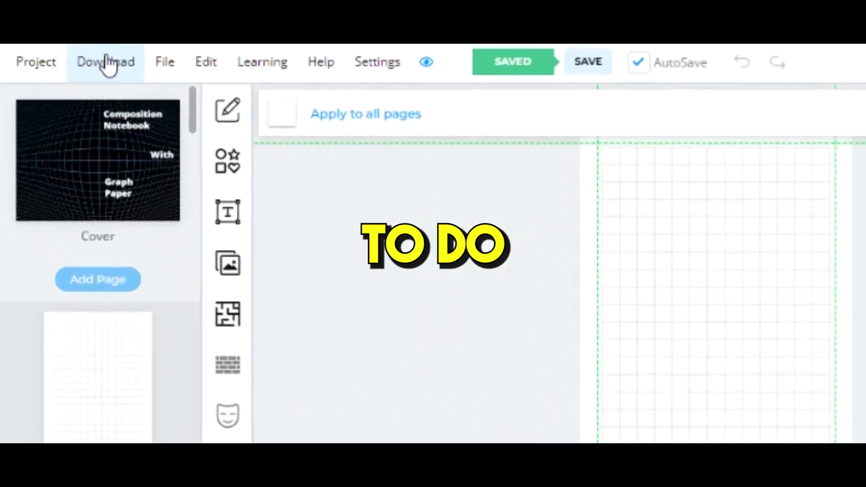
Download the project as Current Project CMYK (Printed Books).
{"action": "left_click", "coordinate": [65, 47]}
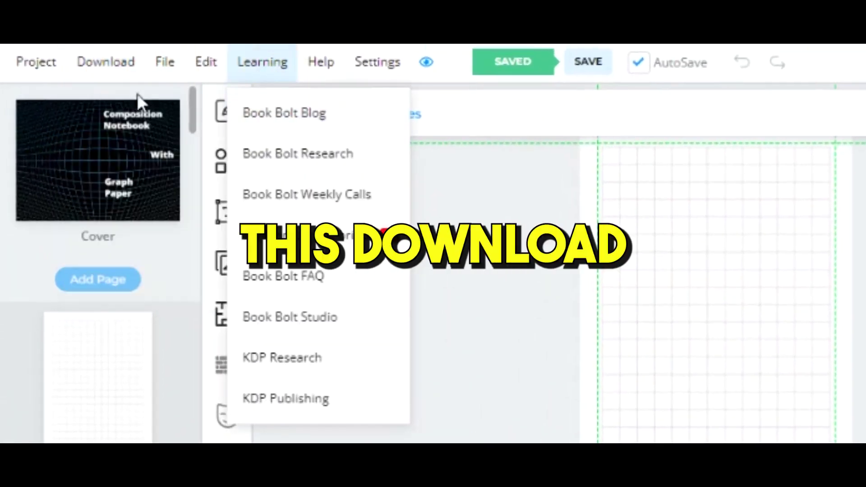
{"action": "left_click", "coordinate": [113, 66]}
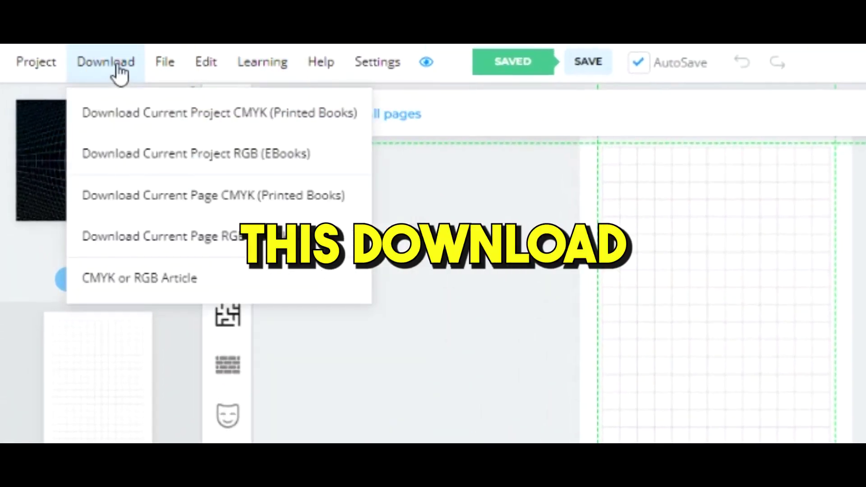
{"action": "left_click", "coordinate": [295, 126]}
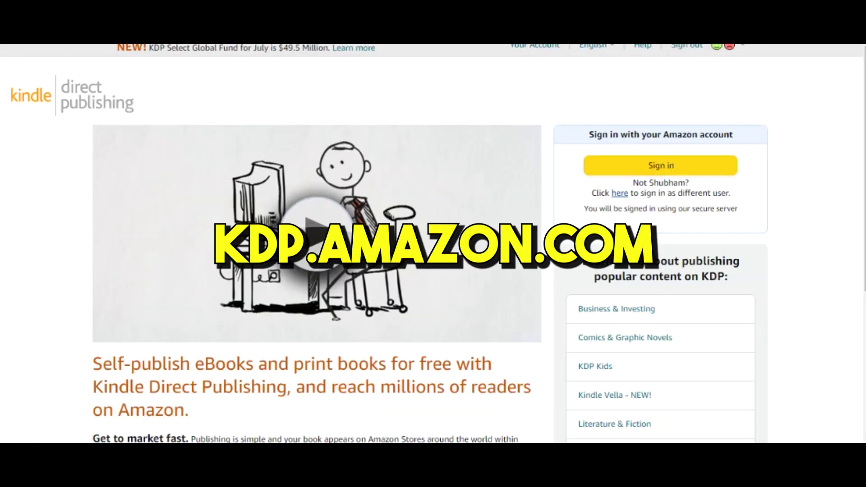
Sign in to KDP, create a new paperback, and reach its Book Title and Subtitle fields.
{"action": "left_click", "coordinate": [665, 174]}
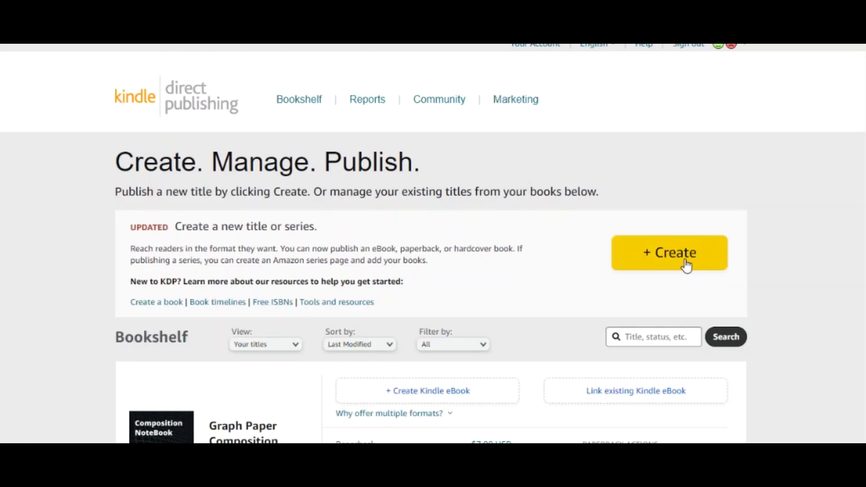
{"action": "left_click", "coordinate": [687, 265]}
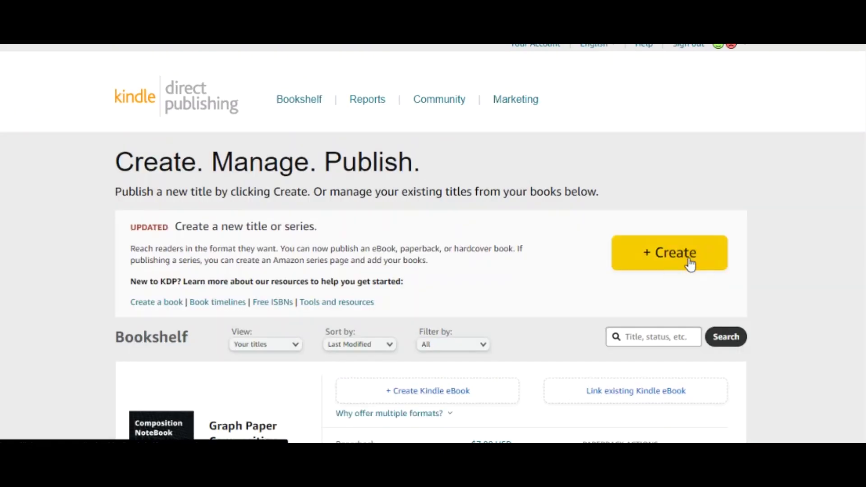
{"action": "scroll", "coordinate": [548, 242], "scroll_direction": "down", "scroll_amount": 5}
{"action": "scroll", "coordinate": [422, 236], "scroll_direction": "up", "scroll_amount": 3}
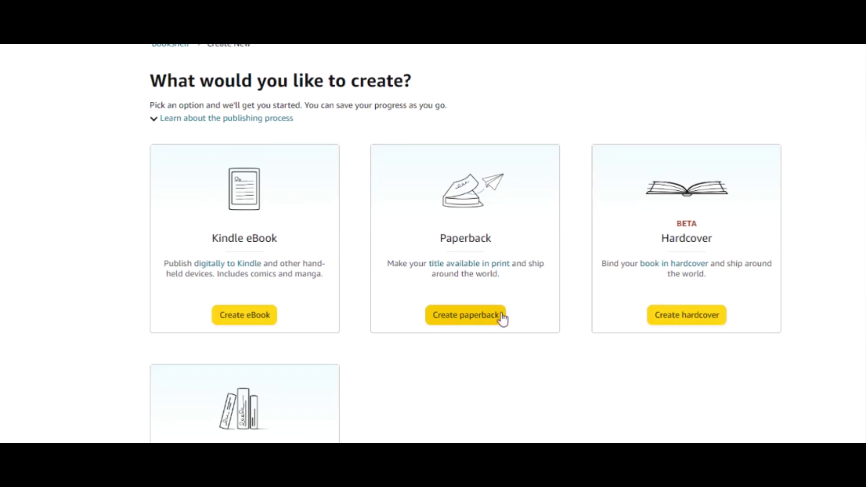
{"action": "left_click", "coordinate": [456, 323]}
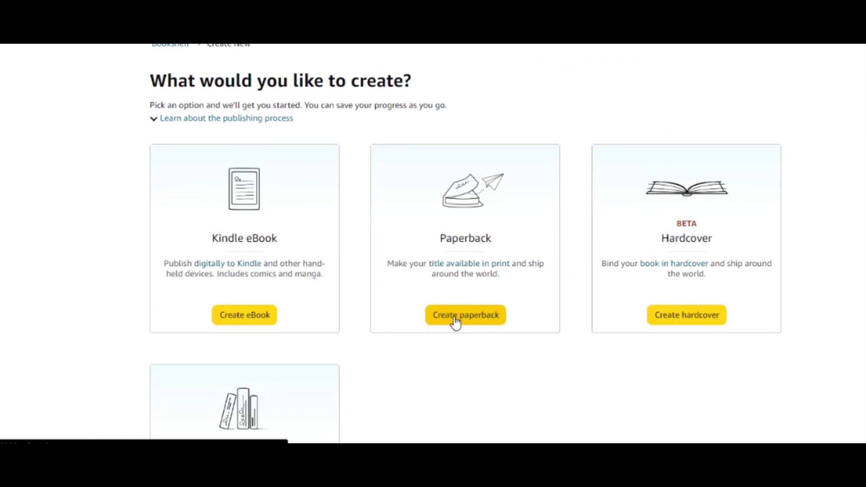
{"action": "scroll", "coordinate": [307, 235], "scroll_direction": "down", "scroll_amount": 2}
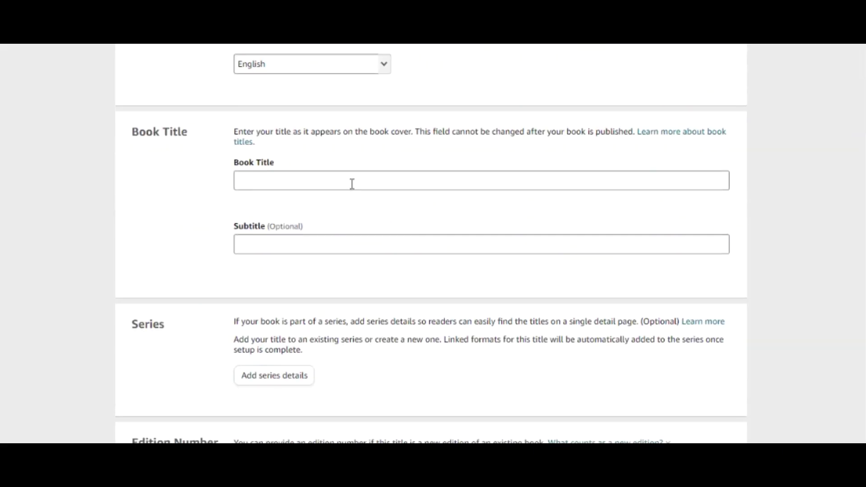
{"action": "left_click", "coordinate": [269, 181]}
{"action": "left_click", "coordinate": [271, 243]}
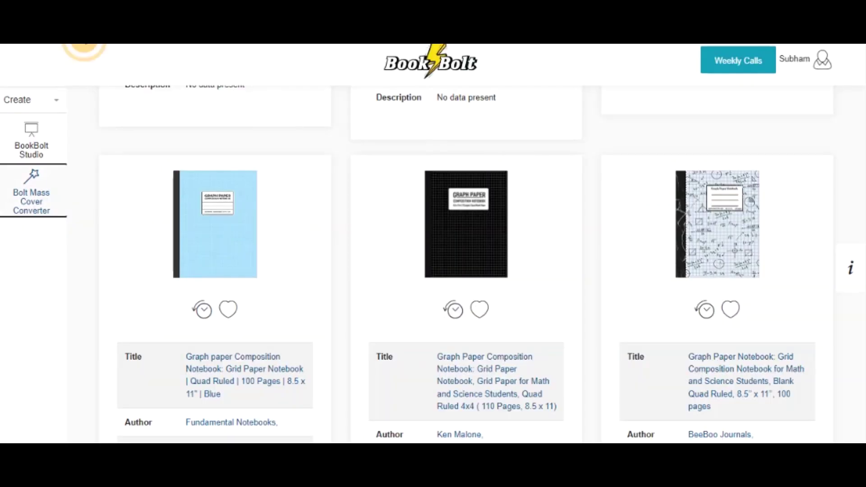
Scroll the research results to study the top Graph Paper Composition Notebook title wording.
{"action": "scroll", "coordinate": [157, 347], "scroll_direction": "down", "scroll_amount": 10}
{"action": "scroll", "coordinate": [208, 343], "scroll_direction": "up", "scroll_amount": 15}
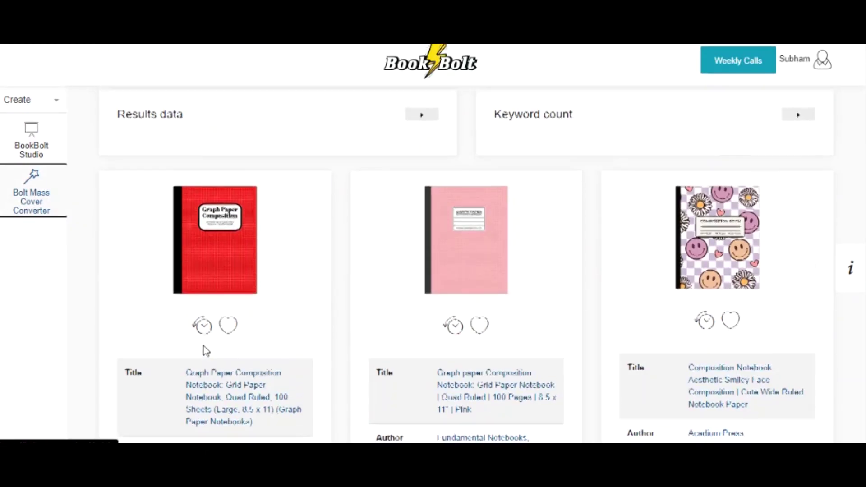
{"action": "scroll", "coordinate": [319, 279], "scroll_direction": "down", "scroll_amount": 7}
{"action": "scroll", "coordinate": [367, 308], "scroll_direction": "down", "scroll_amount": 7}
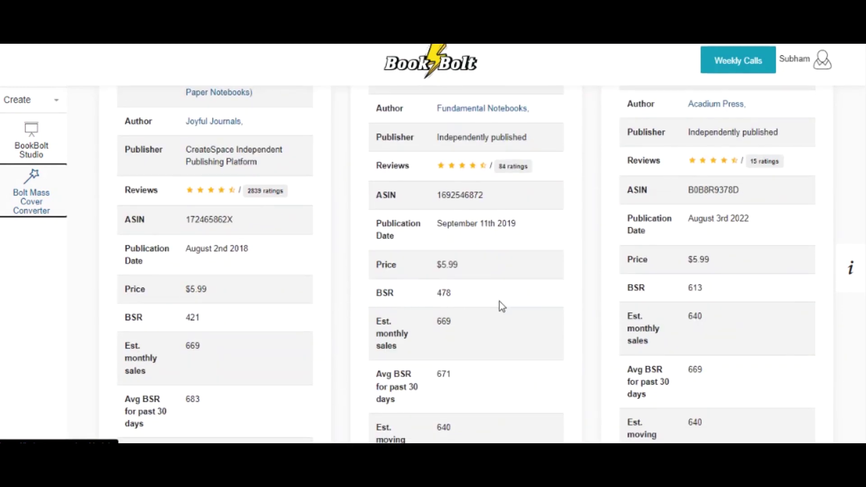
{"action": "scroll", "coordinate": [174, 325], "scroll_direction": "up", "scroll_amount": 5}
{"action": "scroll", "coordinate": [148, 324], "scroll_direction": "down", "scroll_amount": 5}
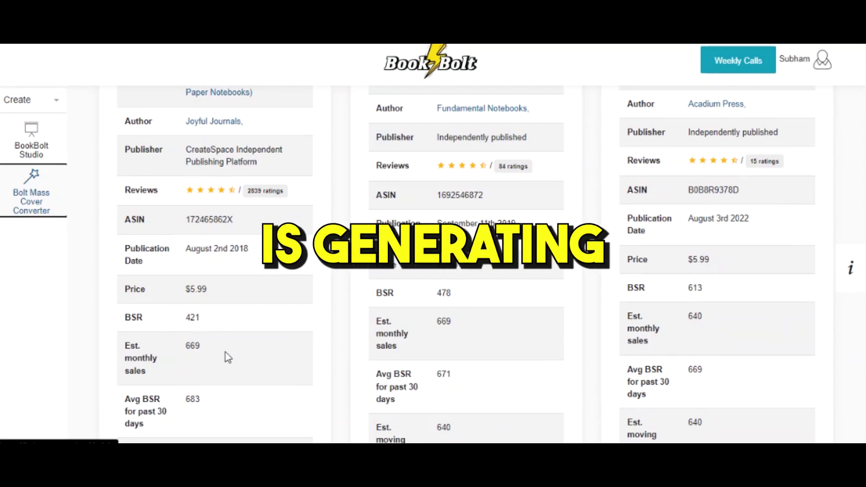
{"action": "scroll", "coordinate": [226, 353], "scroll_direction": "down", "scroll_amount": 3}
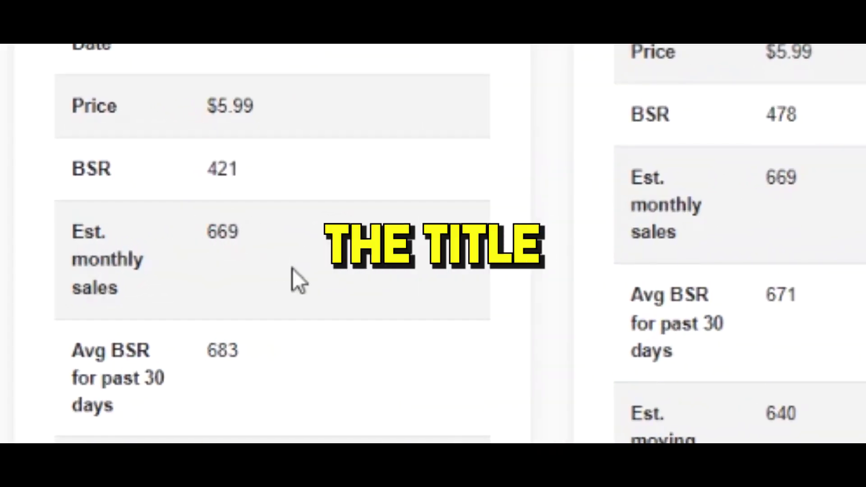
{"action": "scroll", "coordinate": [291, 271], "scroll_direction": "up", "scroll_amount": 5}
{"action": "scroll", "coordinate": [291, 271], "scroll_direction": "down", "scroll_amount": 2}
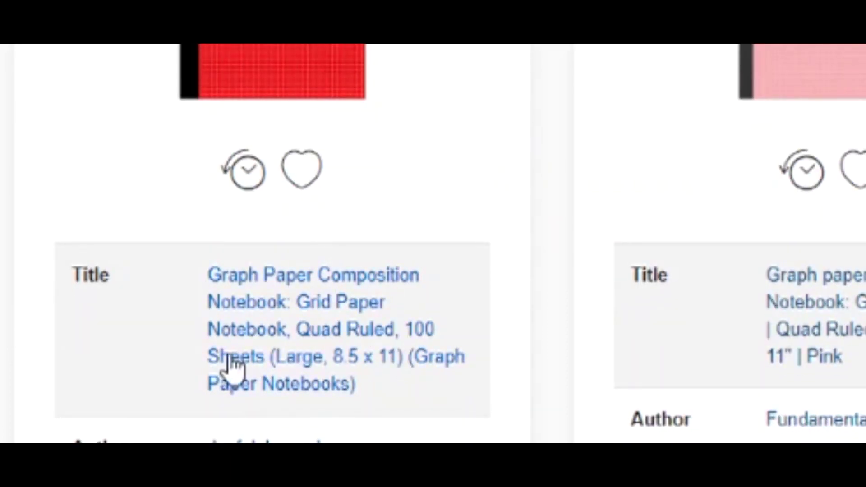
{"action": "type", "text": "p"}
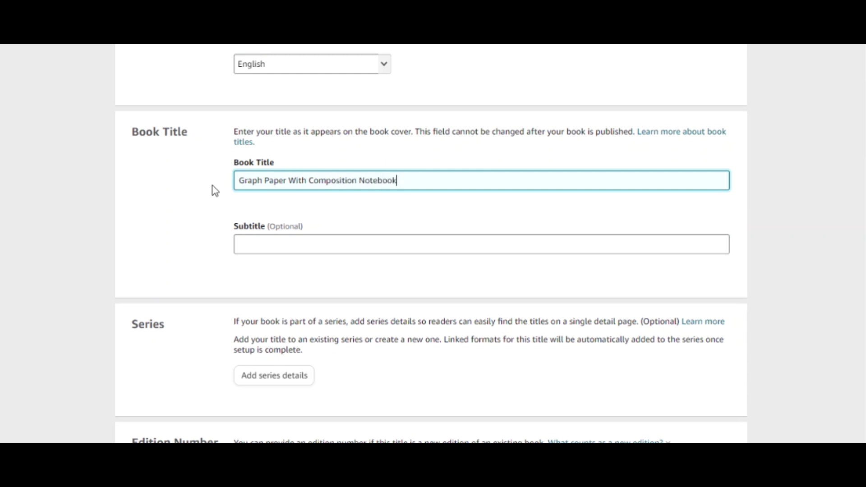
Enter the subtitle 'Grid paper for math and science |100 Pages'.
{"action": "left_click", "coordinate": [273, 237]}
{"action": "type", "text": "Grid paper for math and "}
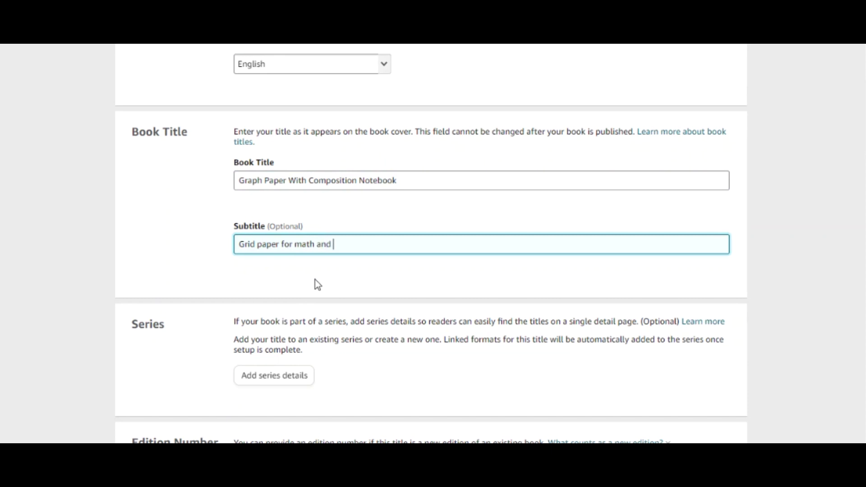
{"action": "type", "text": "science |100 Pages"}
{"action": "scroll", "coordinate": [316, 289], "scroll_direction": "down", "scroll_amount": 2}
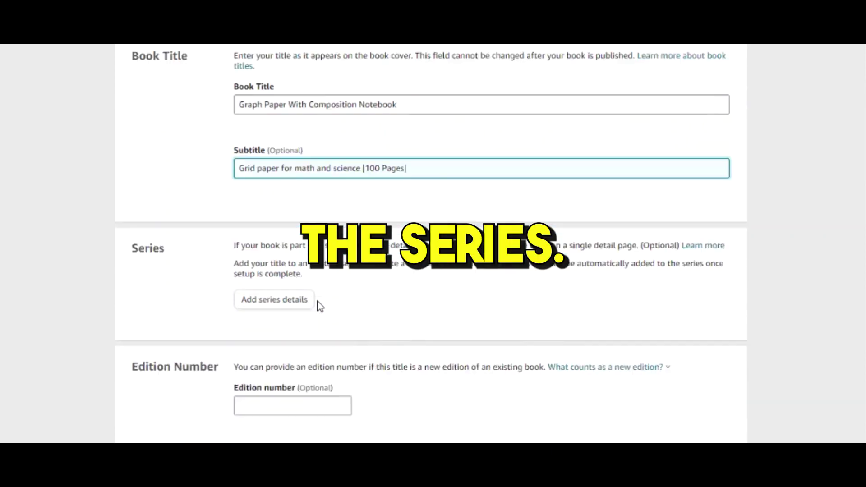
{"action": "scroll", "coordinate": [320, 307], "scroll_direction": "down", "scroll_amount": 3}
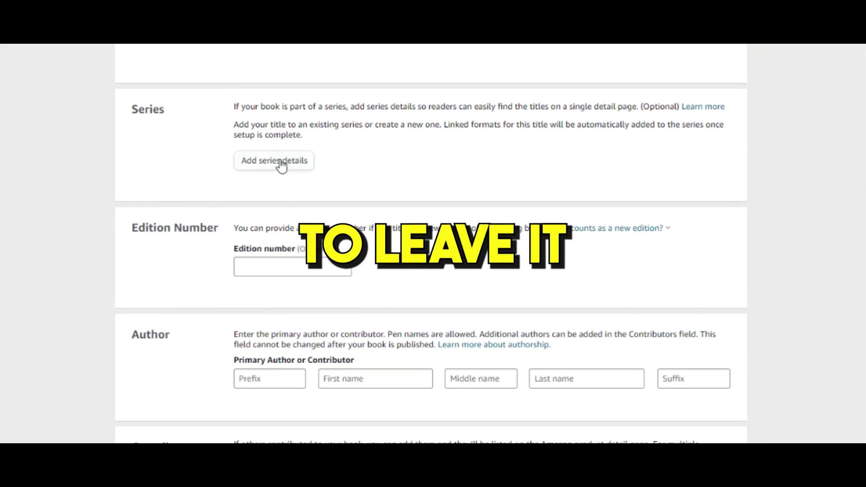
{"action": "scroll", "coordinate": [230, 174], "scroll_direction": "down", "scroll_amount": 2}
{"action": "scroll", "coordinate": [229, 171], "scroll_direction": "down", "scroll_amount": 2}
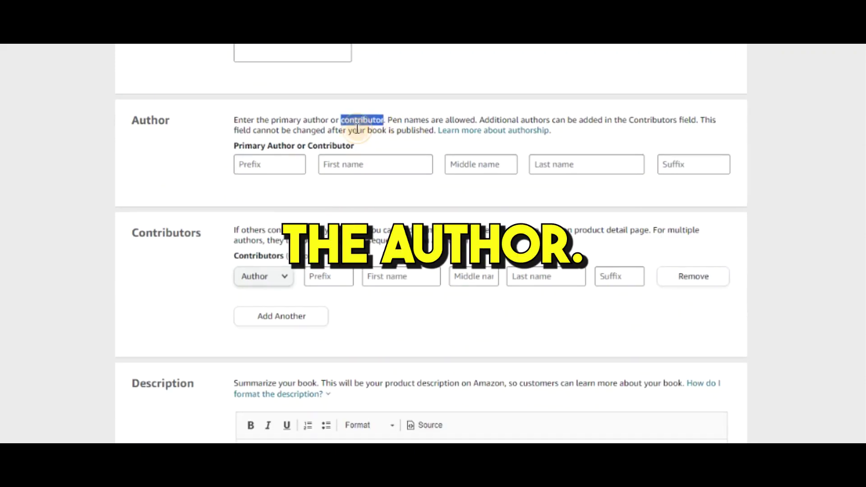
Fill in the author's first and last name under Primary Author or Contributor.
{"action": "double_click", "coordinate": [413, 131]}
{"action": "left_click", "coordinate": [341, 170]}
{"action": "type", "text": "Example"}
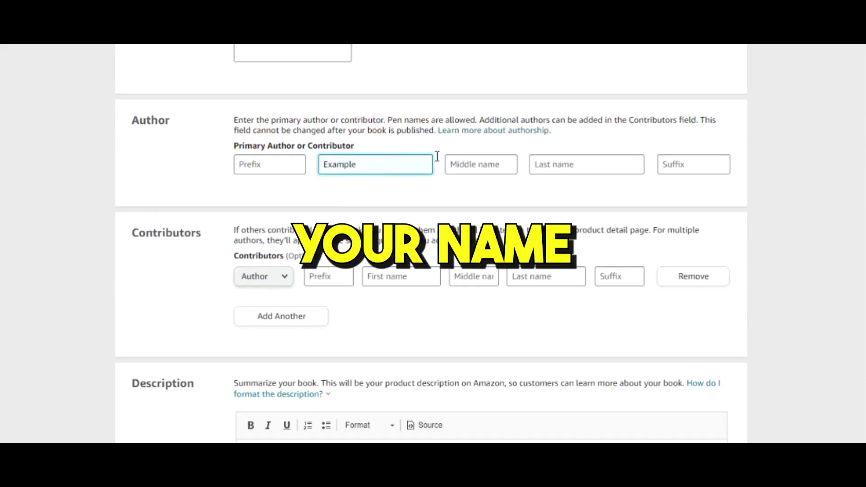
{"action": "left_click", "coordinate": [577, 159]}
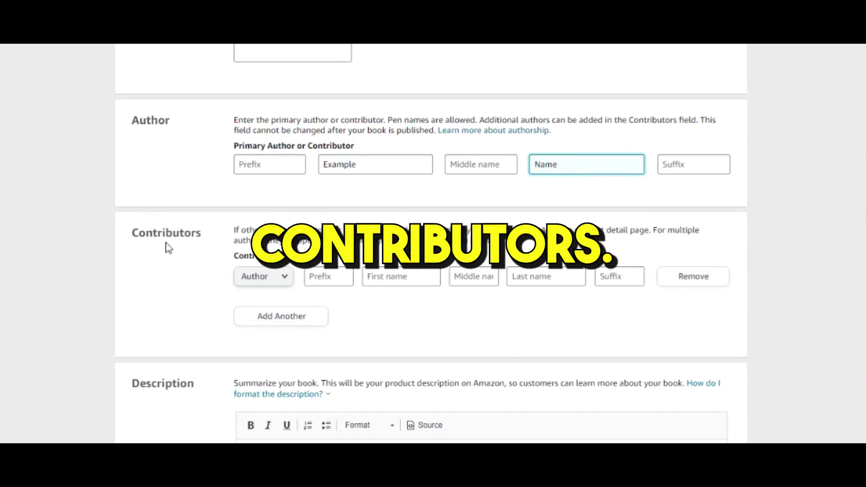
{"action": "scroll", "coordinate": [168, 247], "scroll_direction": "down", "scroll_amount": 2}
{"action": "left_click_drag", "start_coordinate": [268, 132], "coordinate": [468, 143]}
{"action": "left_click", "coordinate": [476, 142]}
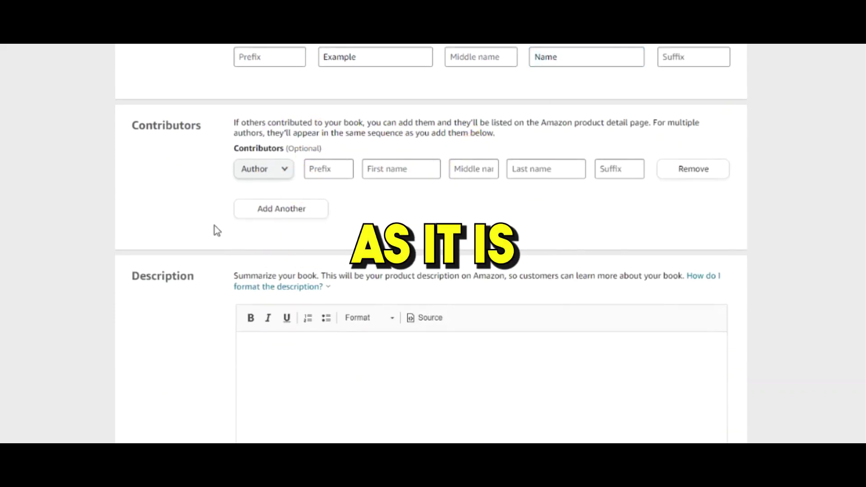
{"action": "scroll", "coordinate": [359, 196], "scroll_direction": "down", "scroll_amount": 4}
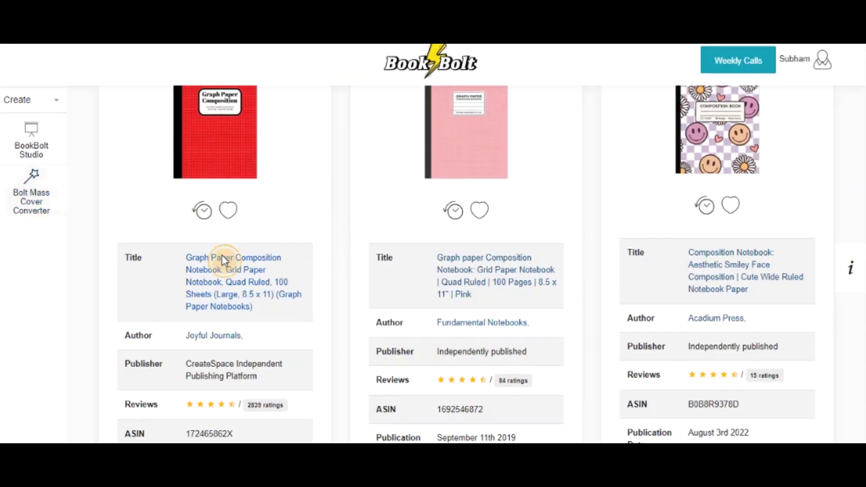
Open the competitor notebook's Amazon page, expand its full description, and copy it.
{"action": "left_click", "coordinate": [223, 260]}
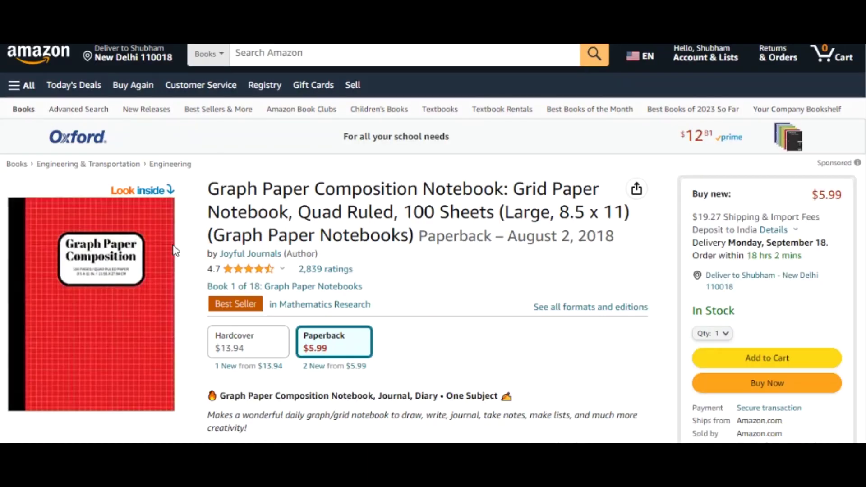
{"action": "scroll", "coordinate": [198, 264], "scroll_direction": "down", "scroll_amount": 6}
{"action": "scroll", "coordinate": [198, 264], "scroll_direction": "up", "scroll_amount": 4}
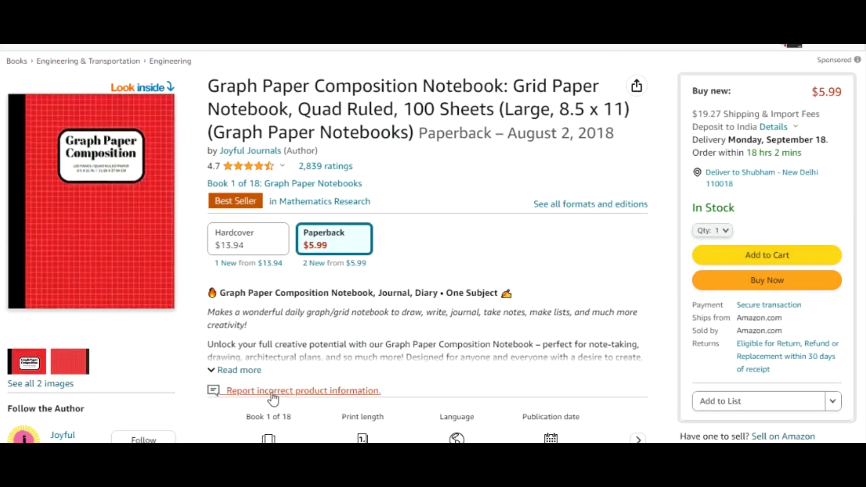
{"action": "left_click", "coordinate": [242, 364]}
{"action": "scroll", "coordinate": [348, 140], "scroll_direction": "down", "scroll_amount": 4}
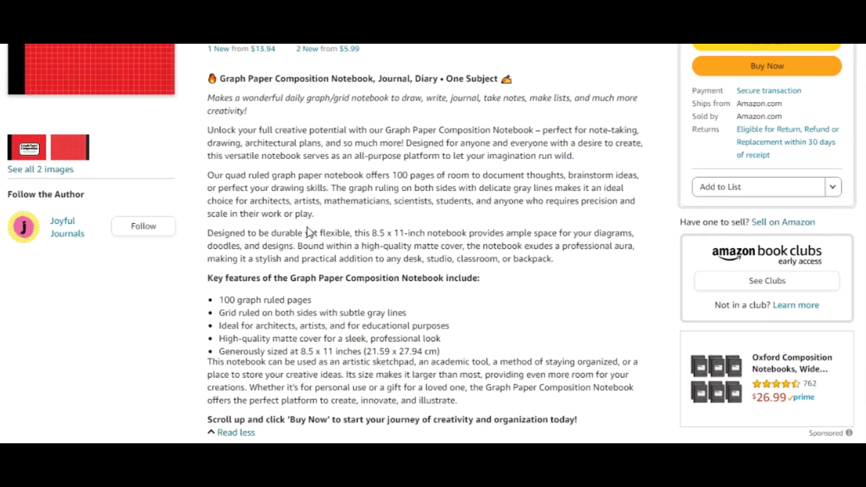
{"action": "scroll", "coordinate": [309, 233], "scroll_direction": "down", "scroll_amount": 2}
{"action": "scroll", "coordinate": [186, 253], "scroll_direction": "up", "scroll_amount": 4}
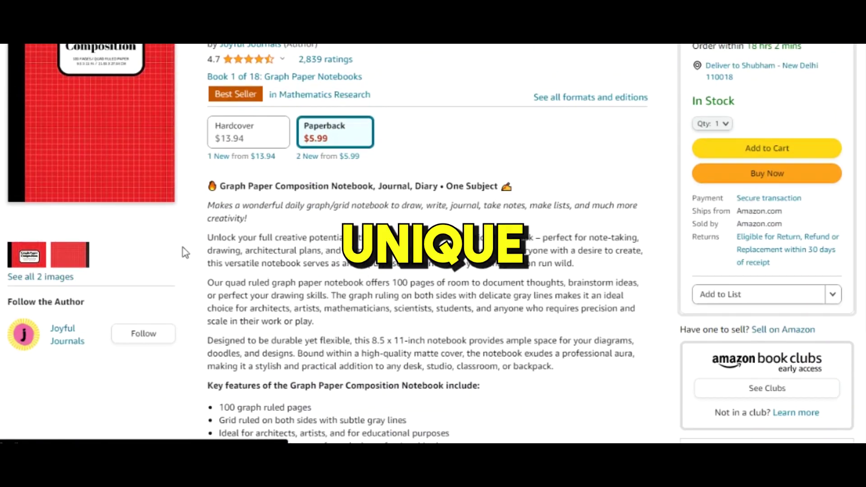
{"action": "left_click_drag", "start_coordinate": [208, 182], "coordinate": [408, 416]}
{"action": "right_click", "coordinate": [353, 291]}
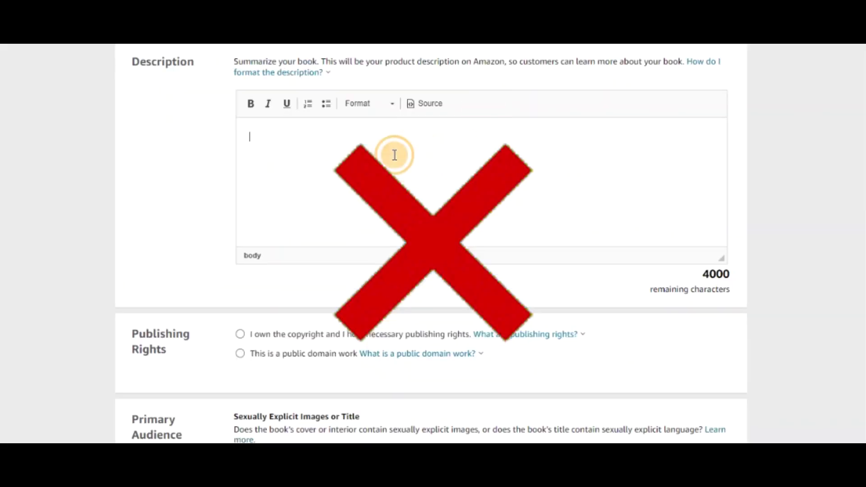
{"action": "key", "text": "ctrl+v"}
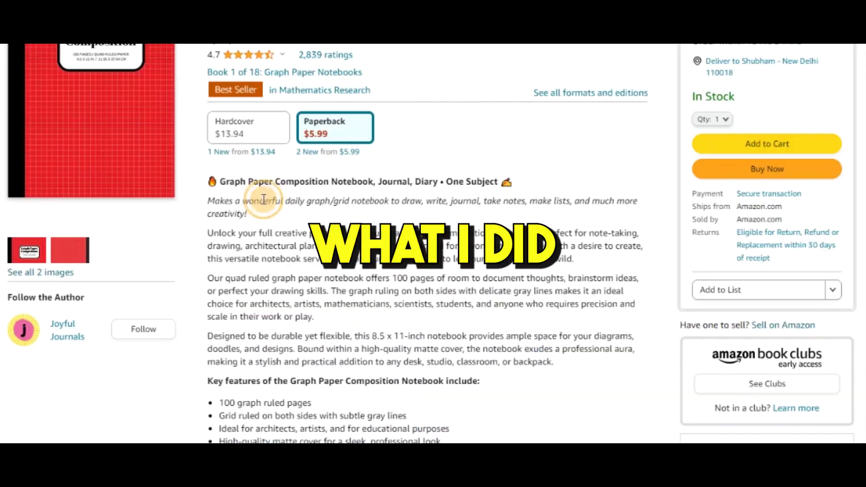
{"action": "left_click_drag", "start_coordinate": [209, 179], "coordinate": [286, 199]}
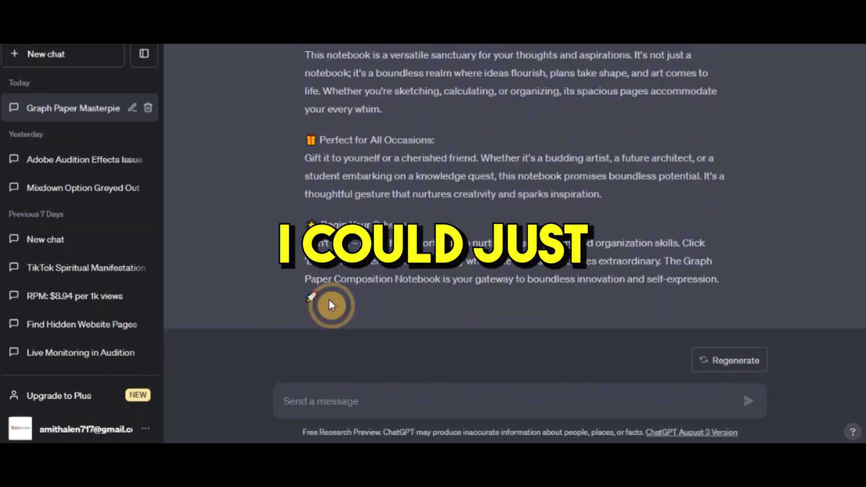
Select ChatGPT's whole rewritten notebook description to copy it.
{"action": "left_click_drag", "start_coordinate": [329, 304], "coordinate": [279, 203]}
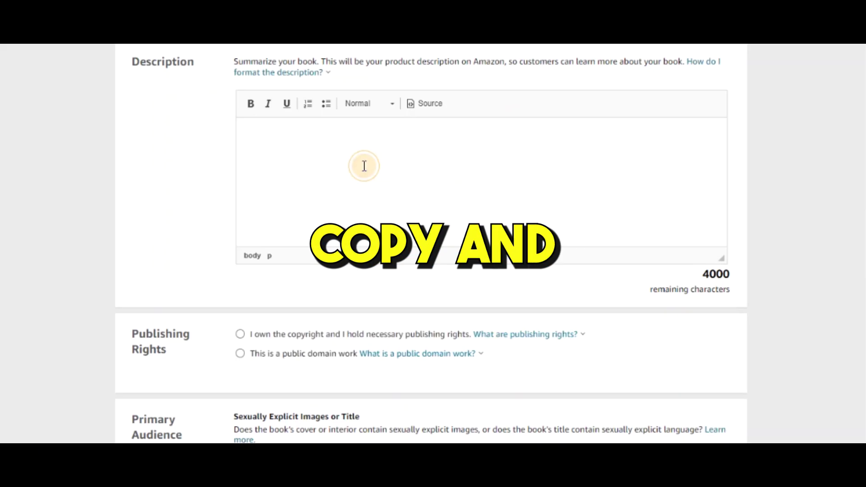
Paste the generated description, claim the publishing rights, and choose No for sexually explicit content.
{"action": "key", "text": "ctrl+v"}
{"action": "scroll", "coordinate": [299, 287], "scroll_direction": "down", "scroll_amount": 2}
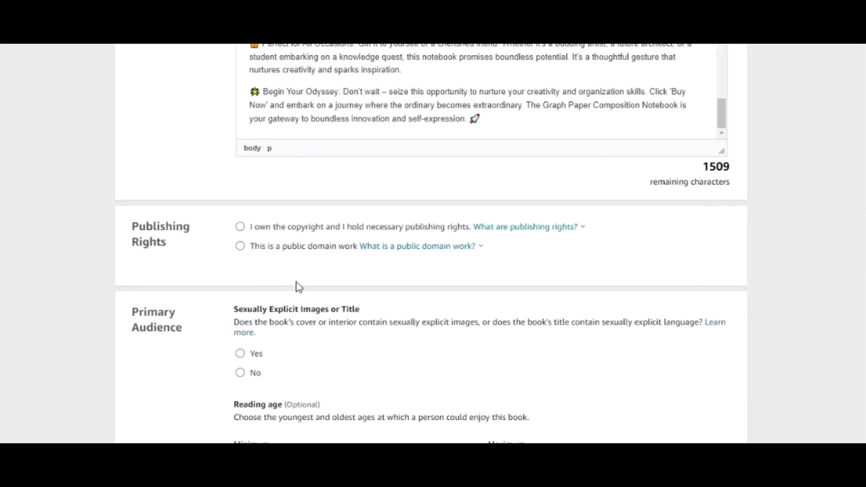
{"action": "left_click", "coordinate": [240, 227]}
{"action": "scroll", "coordinate": [341, 223], "scroll_direction": "down", "scroll_amount": 4}
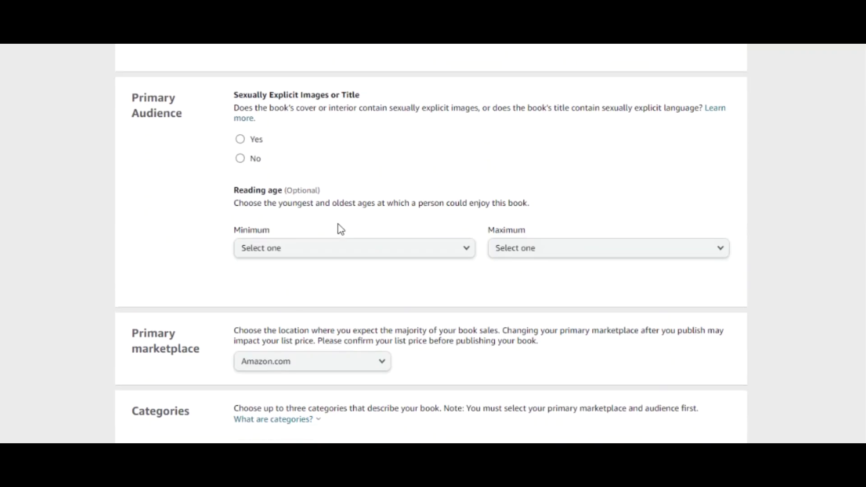
{"action": "left_click", "coordinate": [246, 164]}
{"action": "scroll", "coordinate": [277, 157], "scroll_direction": "down", "scroll_amount": 6}
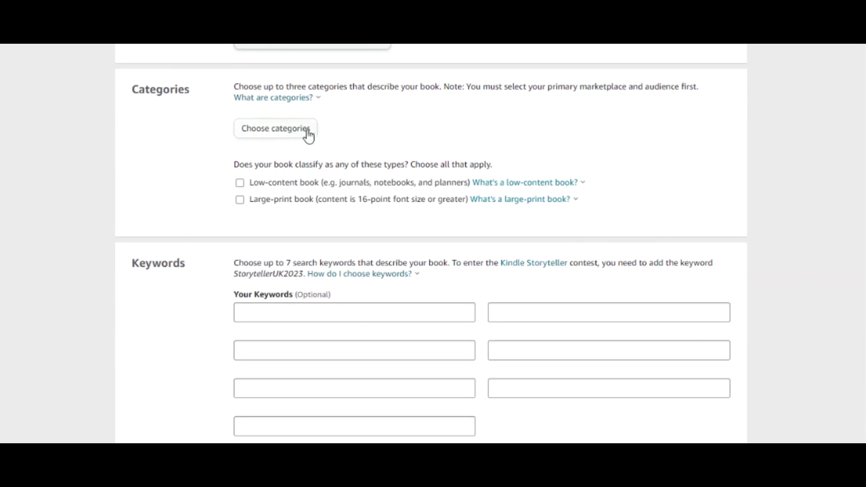
Open the category picker, close it without choosing, and begin entering the first keyword.
{"action": "left_click", "coordinate": [283, 135]}
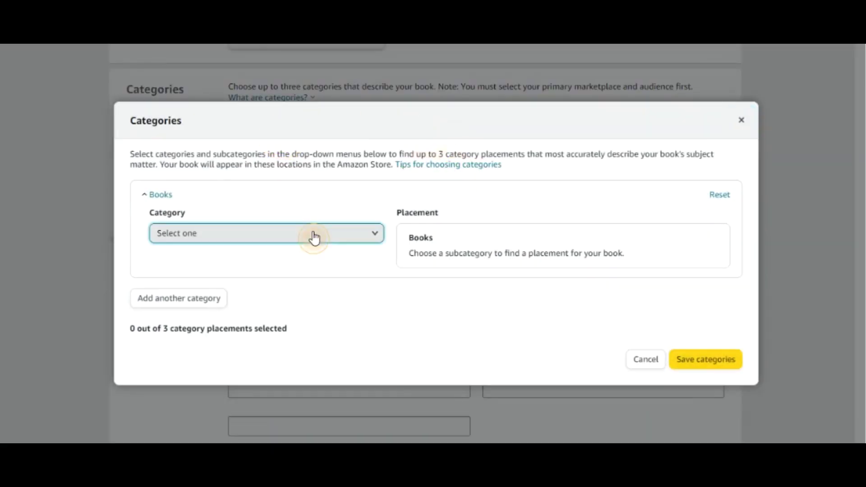
{"action": "left_click", "coordinate": [313, 235]}
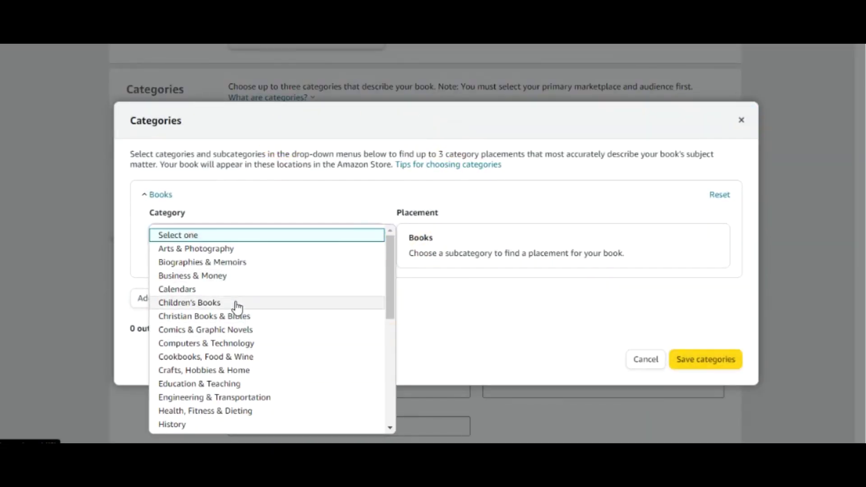
{"action": "key", "text": "Escape"}
{"action": "key", "text": "Escape"}
{"action": "scroll", "coordinate": [331, 200], "scroll_direction": "down", "scroll_amount": 3}
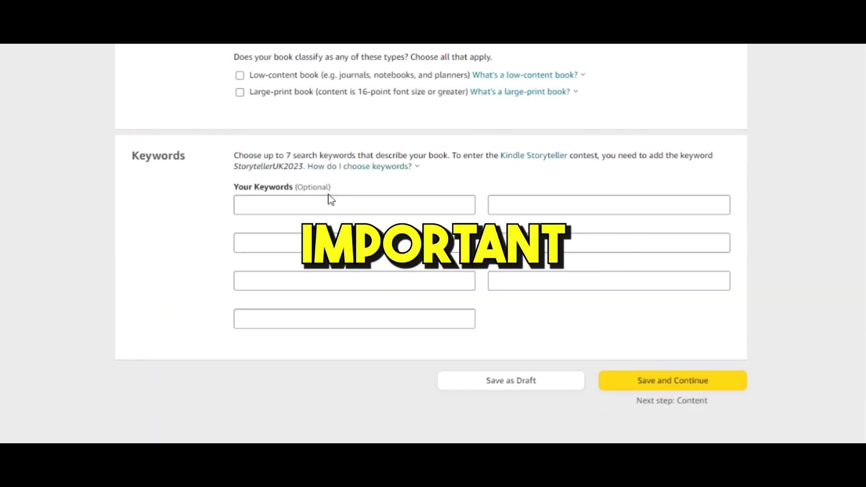
{"action": "scroll", "coordinate": [282, 208], "scroll_direction": "up", "scroll_amount": 3}
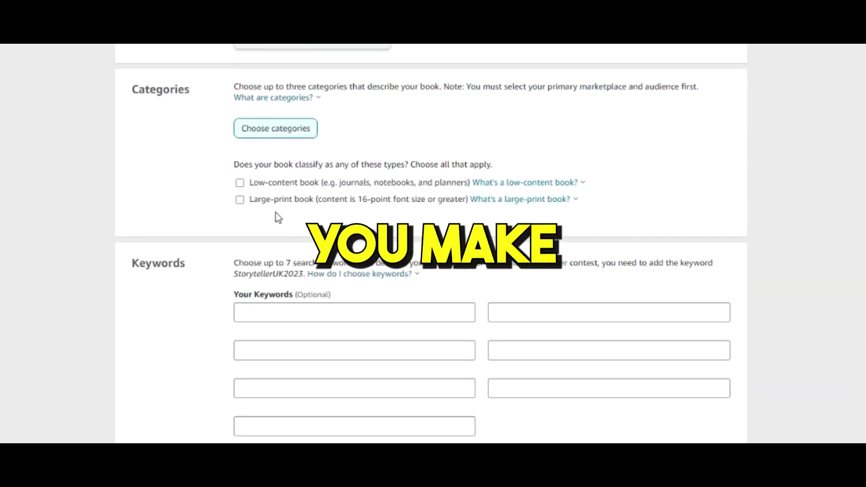
{"action": "scroll", "coordinate": [302, 230], "scroll_direction": "down", "scroll_amount": 3}
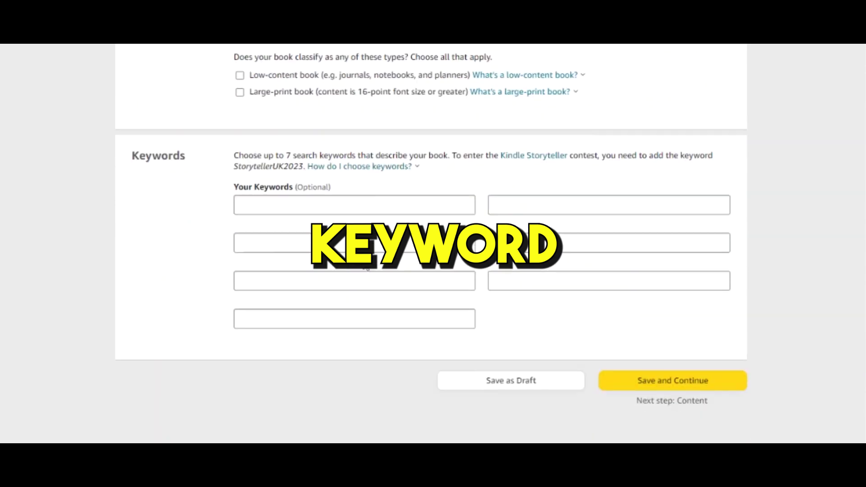
{"action": "left_click", "coordinate": [240, 205]}
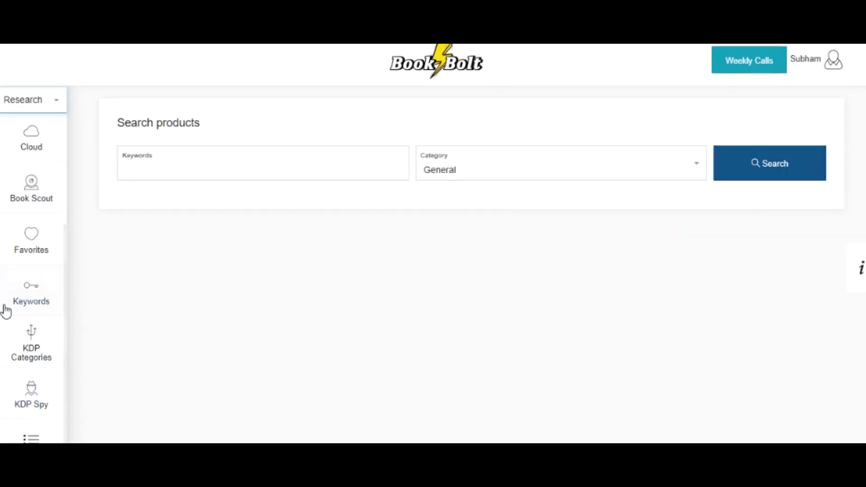
Search Book Bolt keyword research for 'composition notebook with graph paper'.
{"action": "left_click", "coordinate": [22, 300]}
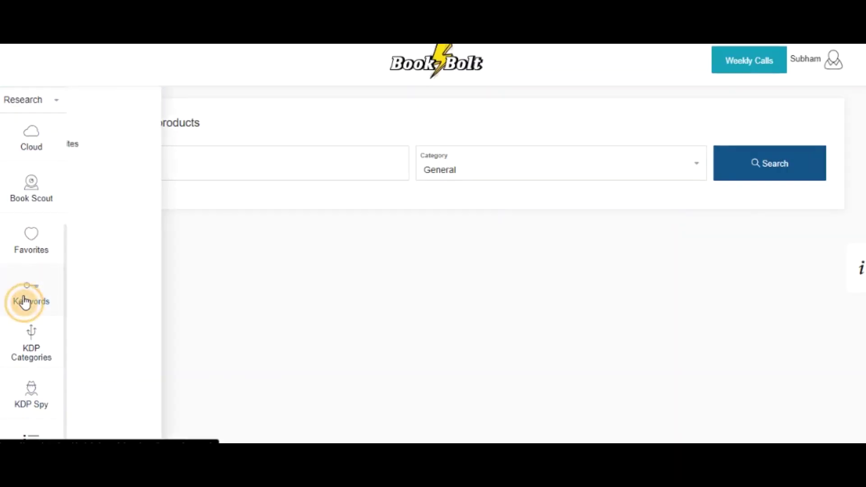
{"action": "left_click", "coordinate": [108, 116]}
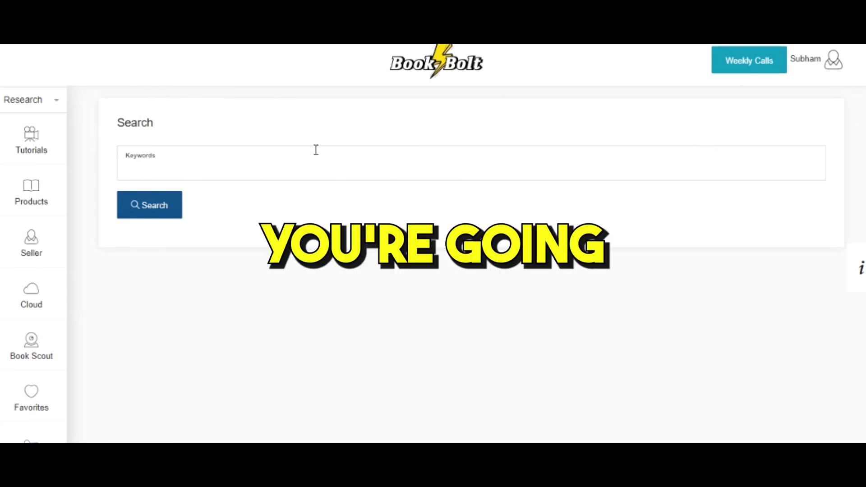
{"action": "left_click", "coordinate": [248, 174]}
{"action": "type", "text": "composition notebook with graph"}
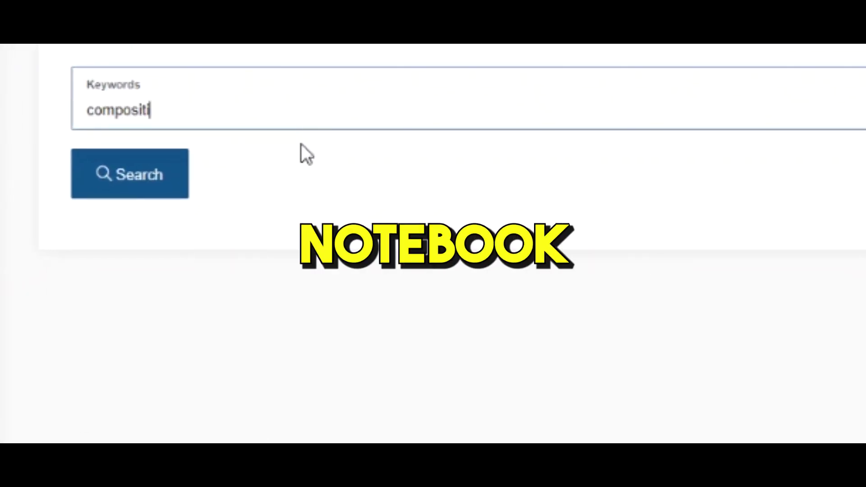
{"action": "type", "text": " paper"}
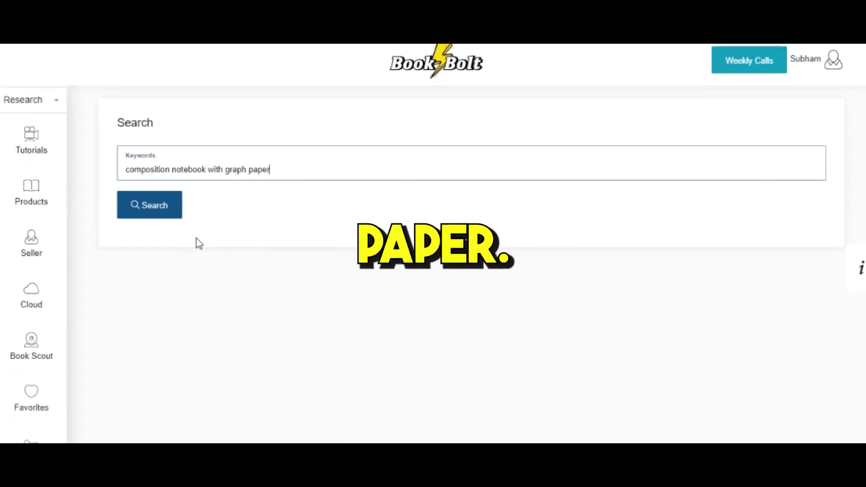
{"action": "left_click", "coordinate": [136, 188]}
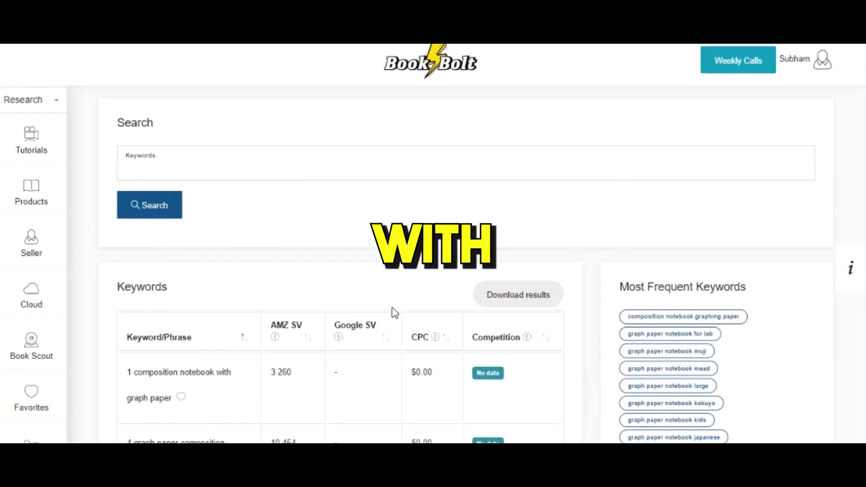
Review the results' Amazon search volume (10,454) and select the list of keyword phrases.
{"action": "scroll", "coordinate": [395, 312], "scroll_direction": "down", "scroll_amount": 2}
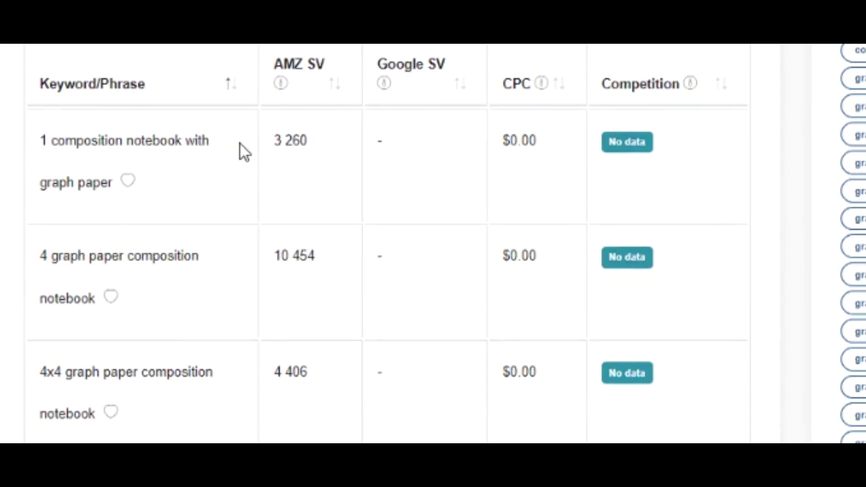
{"action": "left_click_drag", "start_coordinate": [271, 269], "coordinate": [339, 272]}
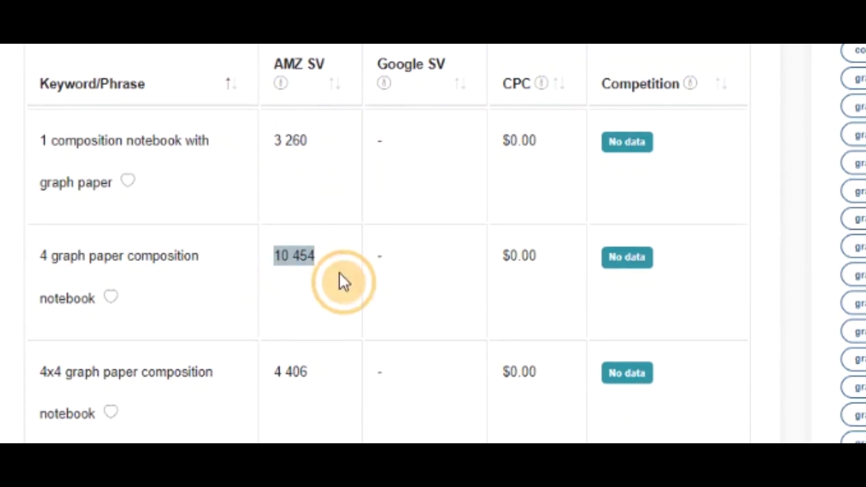
{"action": "left_click", "coordinate": [27, 240]}
{"action": "left_click_drag", "start_coordinate": [129, 162], "coordinate": [173, 408]}
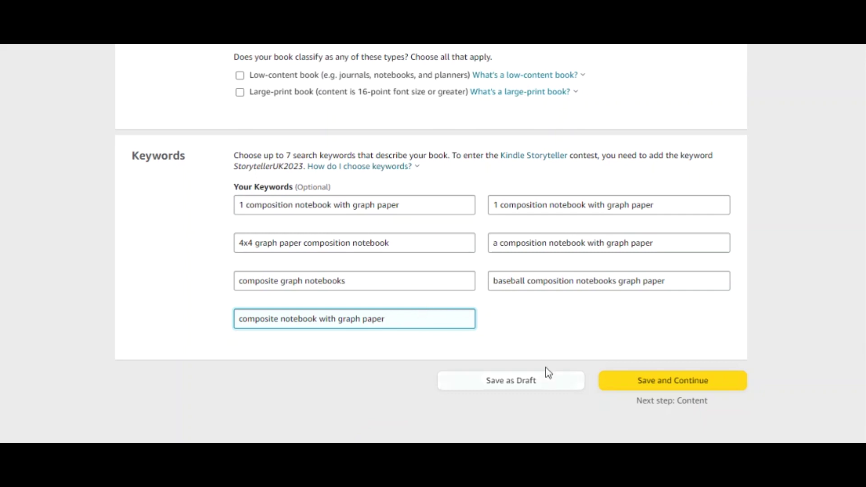
Save the Details page and move down to the Manuscript section of Paperback Content.
{"action": "left_click", "coordinate": [677, 383]}
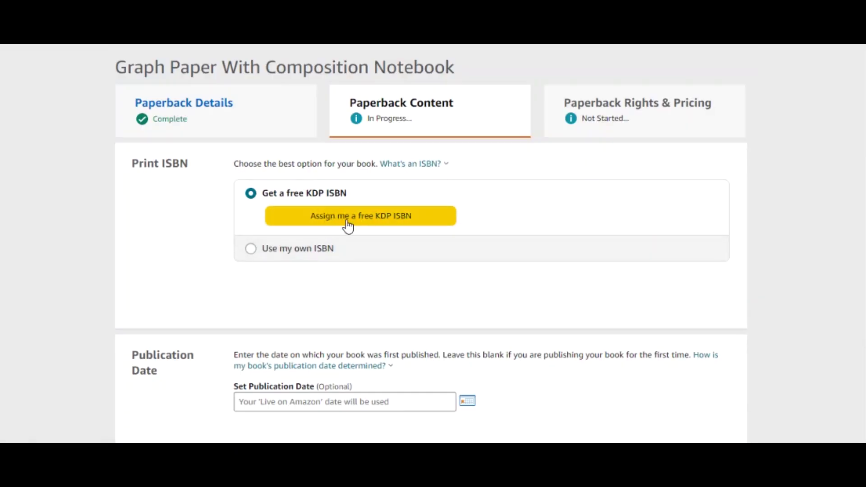
{"action": "scroll", "coordinate": [348, 226], "scroll_direction": "down", "scroll_amount": 3}
{"action": "scroll", "coordinate": [434, 198], "scroll_direction": "down", "scroll_amount": 3}
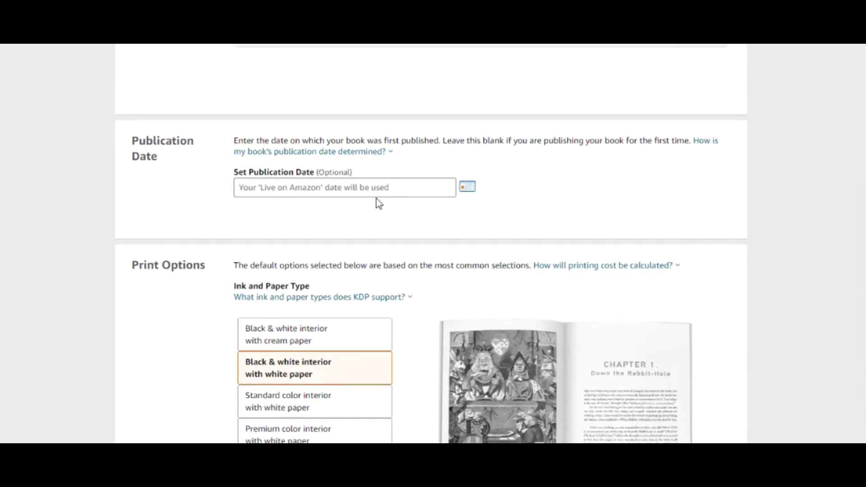
{"action": "scroll", "coordinate": [375, 206], "scroll_direction": "down", "scroll_amount": 20}
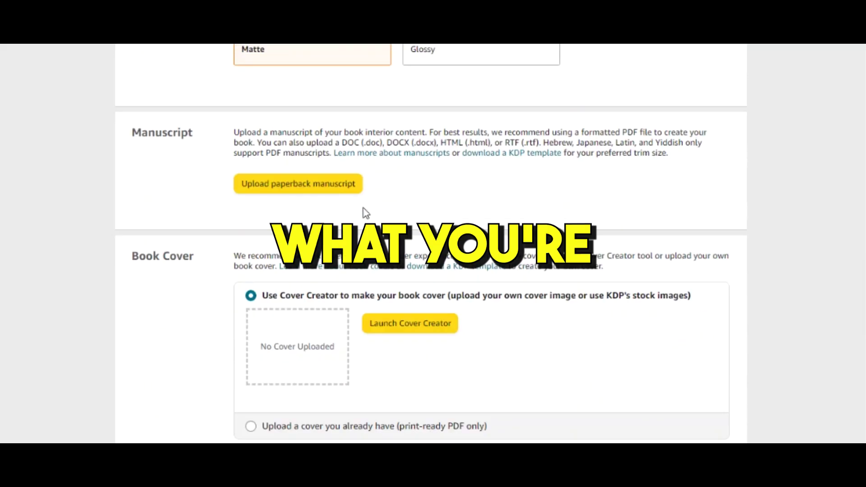
{"action": "left_click", "coordinate": [303, 191]}
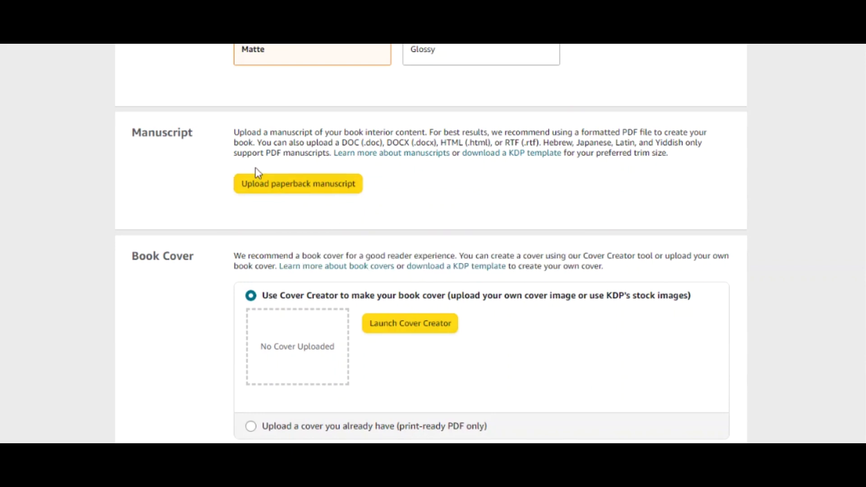
Upload the paperback interior PDF as the manuscript.
{"action": "left_click", "coordinate": [305, 192]}
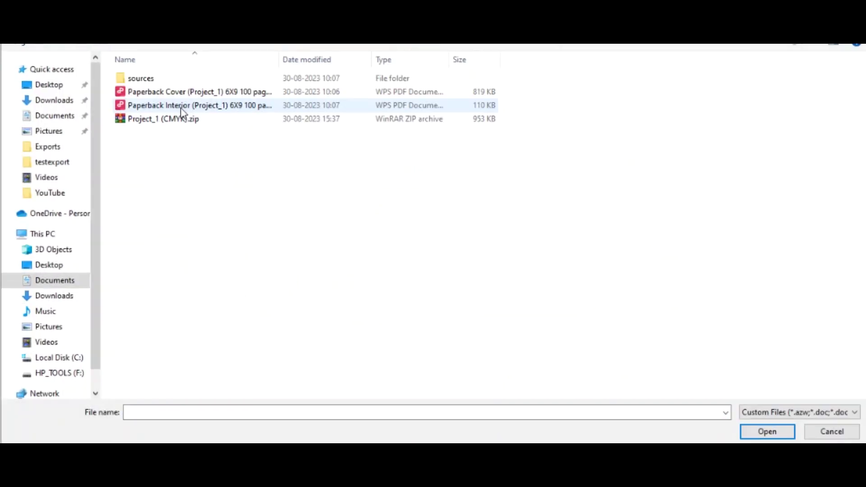
{"action": "left_click", "coordinate": [181, 109]}
{"action": "left_click", "coordinate": [767, 432]}
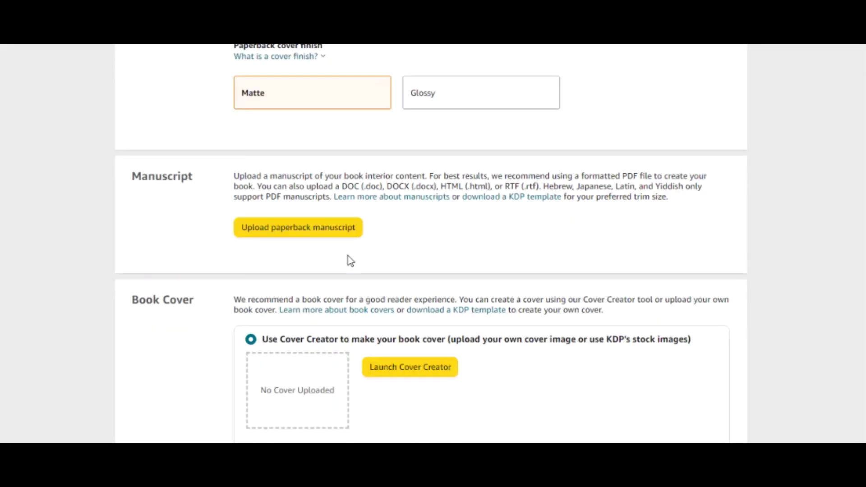
{"action": "scroll", "coordinate": [419, 267], "scroll_direction": "down", "scroll_amount": 5}
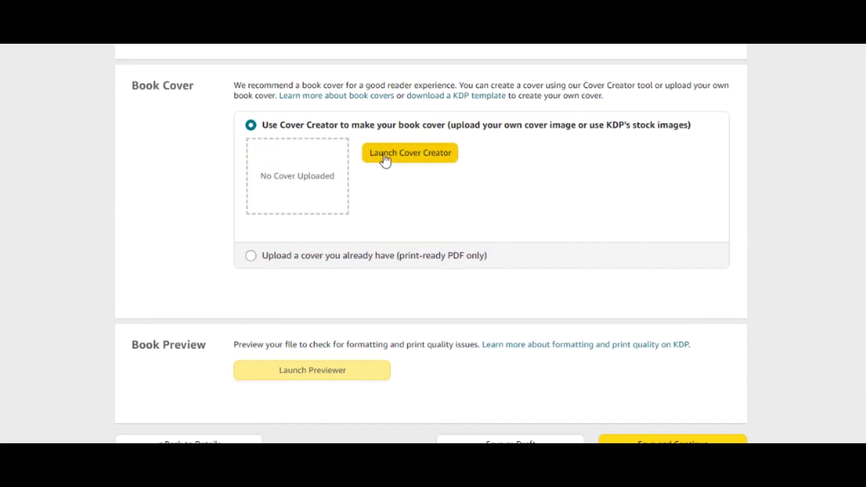
Supply the ready-made paperback cover PDF as the book cover.
{"action": "left_click", "coordinate": [298, 261]}
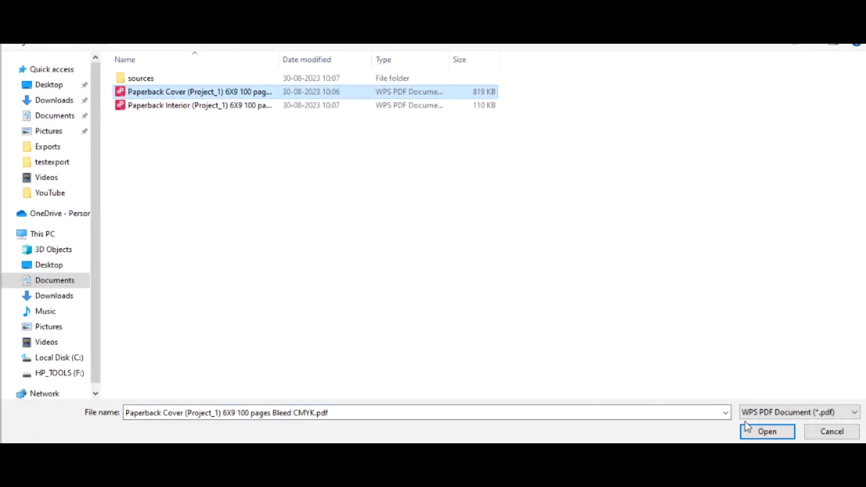
{"action": "left_click", "coordinate": [767, 432]}
{"action": "scroll", "coordinate": [329, 265], "scroll_direction": "down", "scroll_amount": 3}
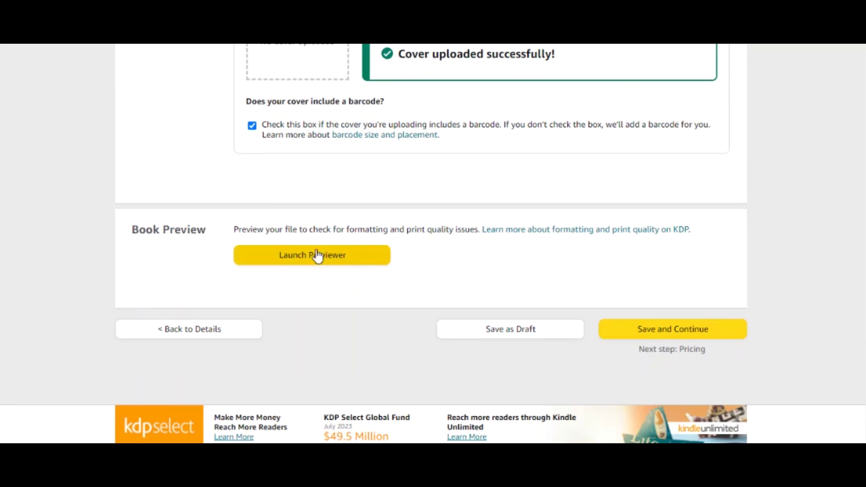
{"action": "left_click", "coordinate": [326, 264]}
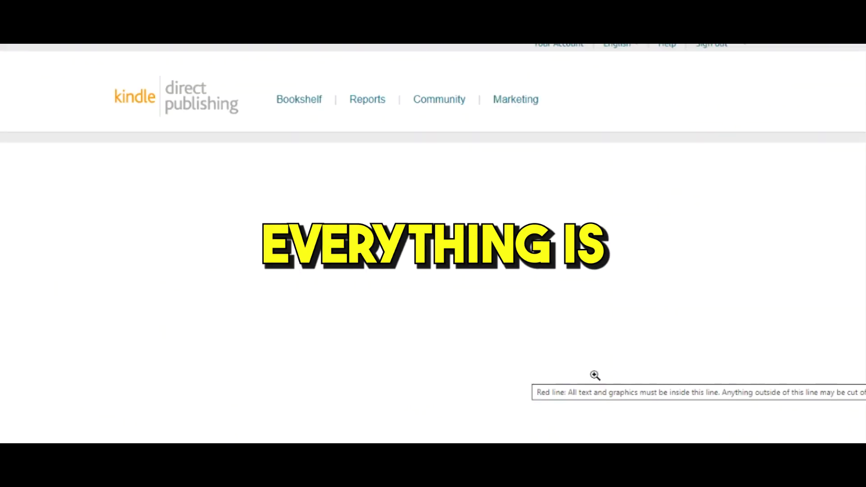
Check the previewed pages and $2.30 printing cost, then save the paperback content.
{"action": "scroll", "coordinate": [595, 375], "scroll_direction": "down", "scroll_amount": 10}
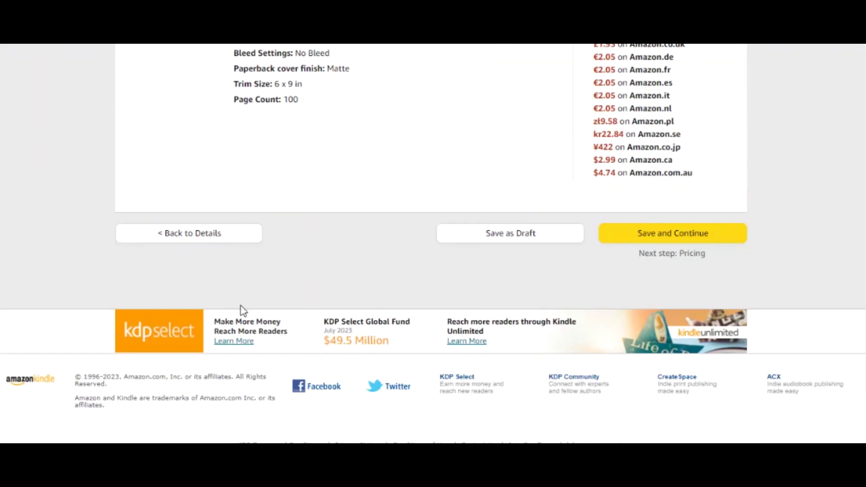
{"action": "scroll", "coordinate": [318, 283], "scroll_direction": "up", "scroll_amount": 4}
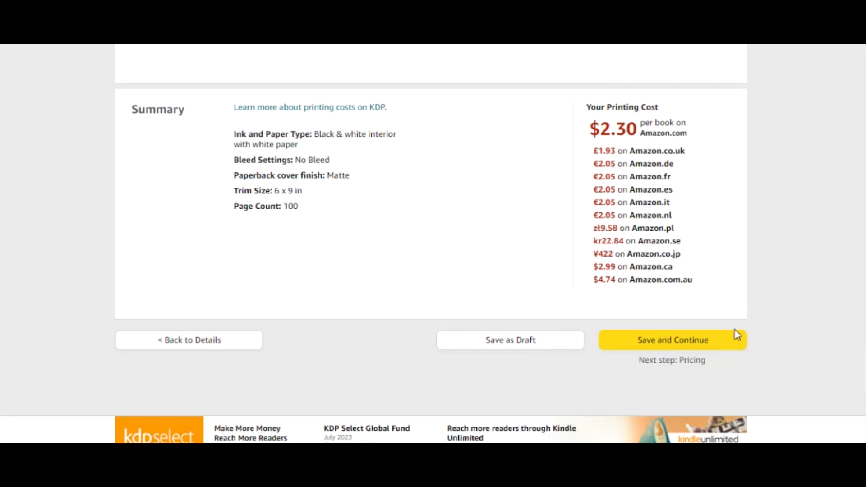
{"action": "left_click", "coordinate": [680, 347]}
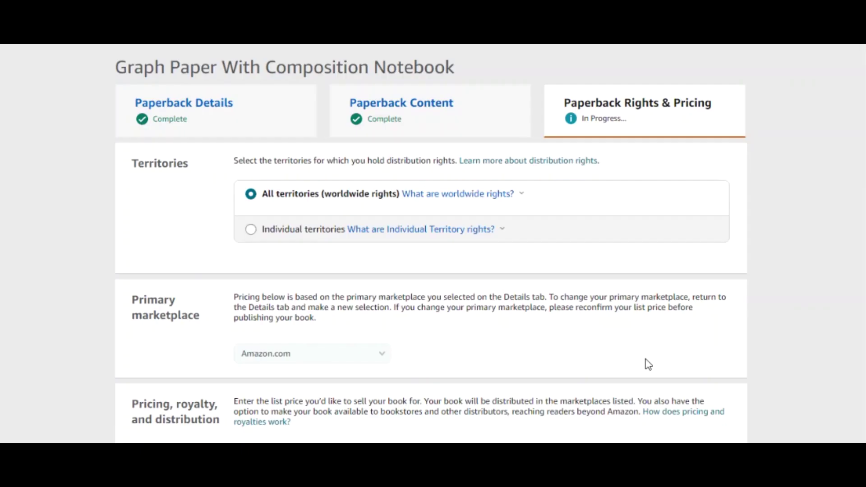
Set the Amazon.com list price to $7.99, confirming the 60% rate and $2.49 royalty.
{"action": "scroll", "coordinate": [586, 372], "scroll_direction": "down", "scroll_amount": 10}
{"action": "scroll", "coordinate": [352, 149], "scroll_direction": "up", "scroll_amount": 3}
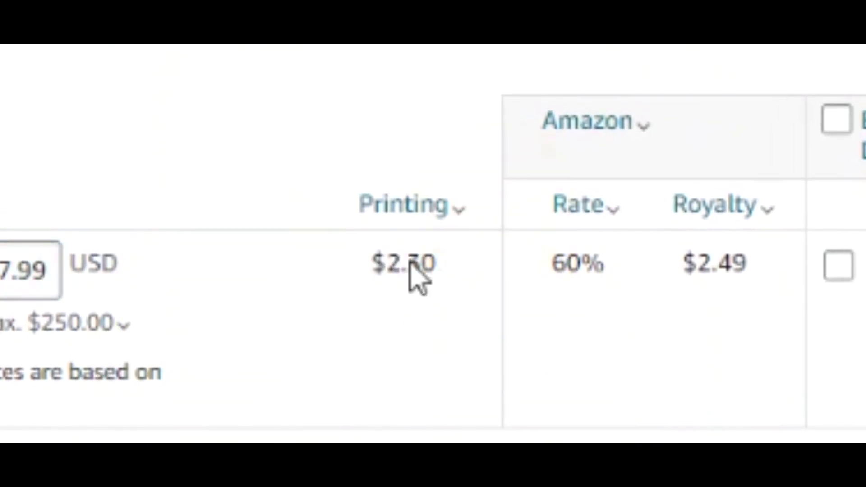
{"action": "double_click", "coordinate": [602, 267]}
{"action": "left_click", "coordinate": [586, 324]}
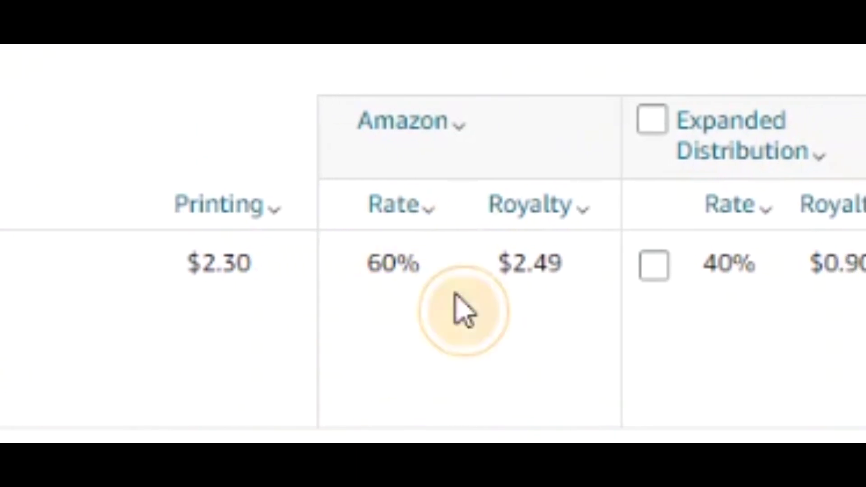
{"action": "left_click", "coordinate": [681, 275]}
{"action": "left_click_drag", "start_coordinate": [495, 275], "coordinate": [587, 270]}
{"action": "left_click", "coordinate": [586, 271]}
{"action": "left_click", "coordinate": [513, 261]}
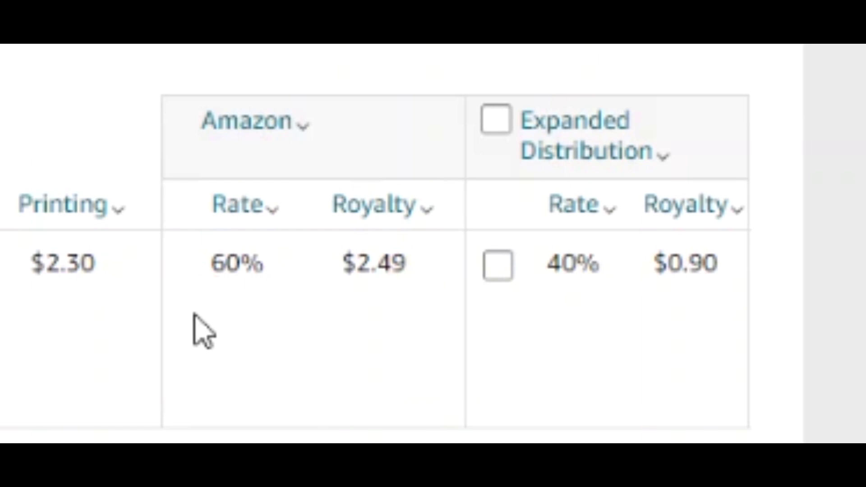
Publish the paperback book.
{"action": "scroll", "coordinate": [487, 226], "scroll_direction": "down", "scroll_amount": 10}
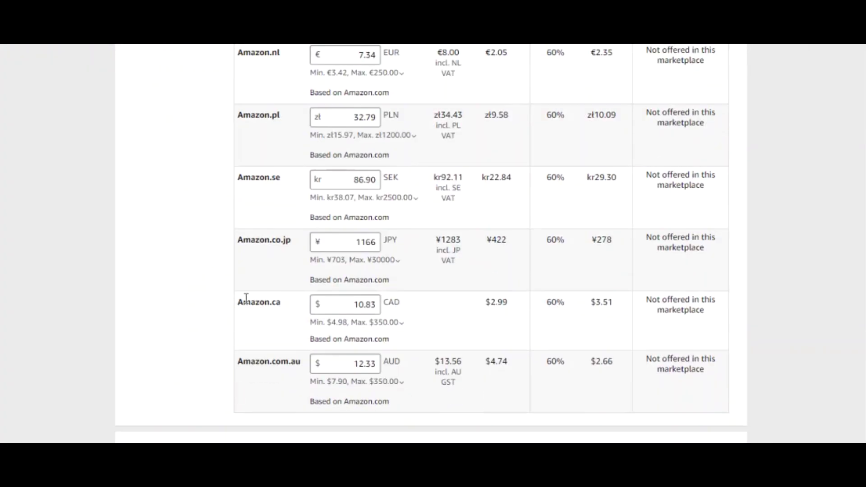
{"action": "scroll", "coordinate": [169, 329], "scroll_direction": "down", "scroll_amount": 8}
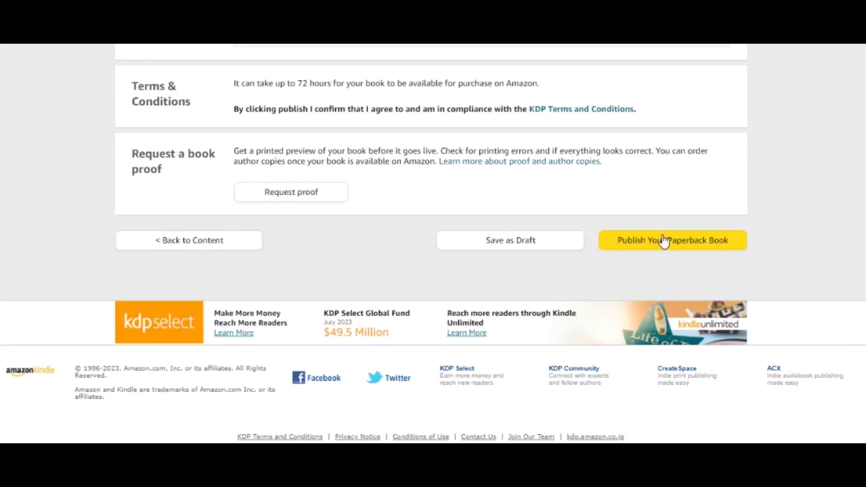
{"action": "left_click", "coordinate": [641, 246]}
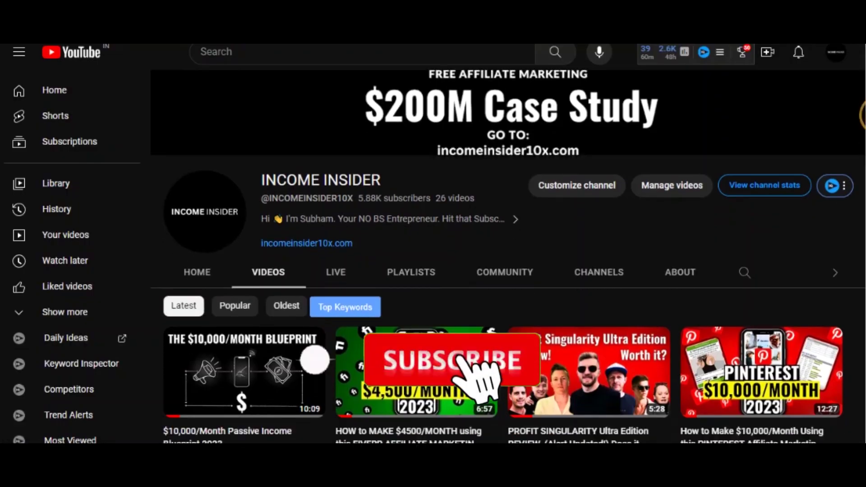
{"action": "scroll", "coordinate": [800, 146], "scroll_direction": "down", "scroll_amount": 4}
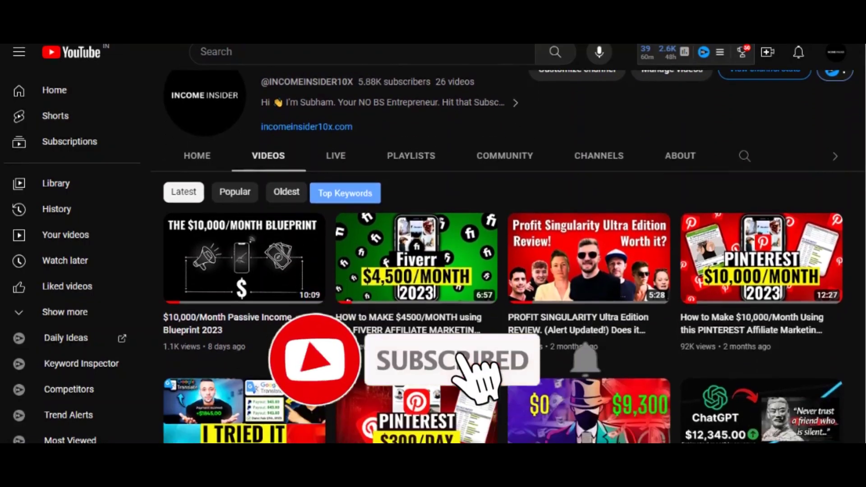